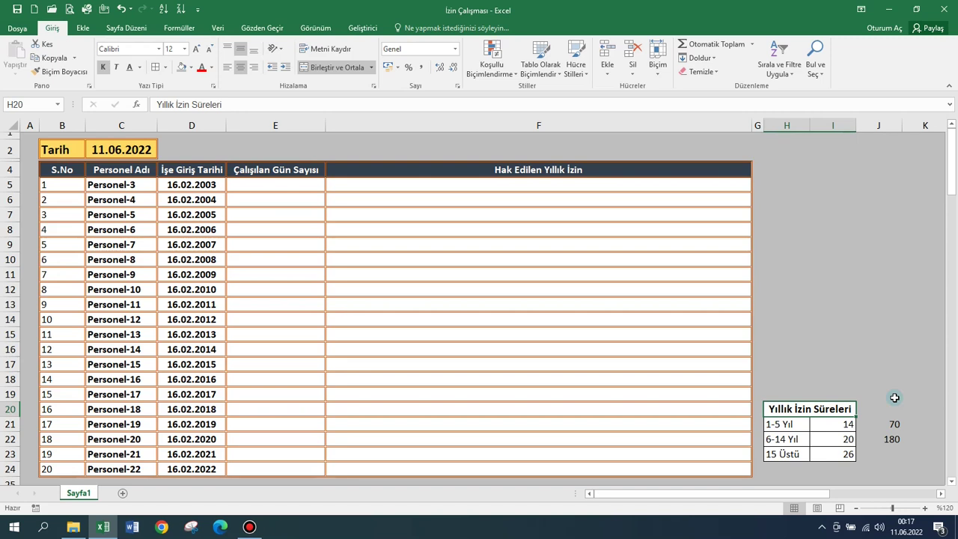
- Inspect the date formula in C2 and the start date in D5 before working in E5
{"action": "left_click", "coordinate": [269, 185]}
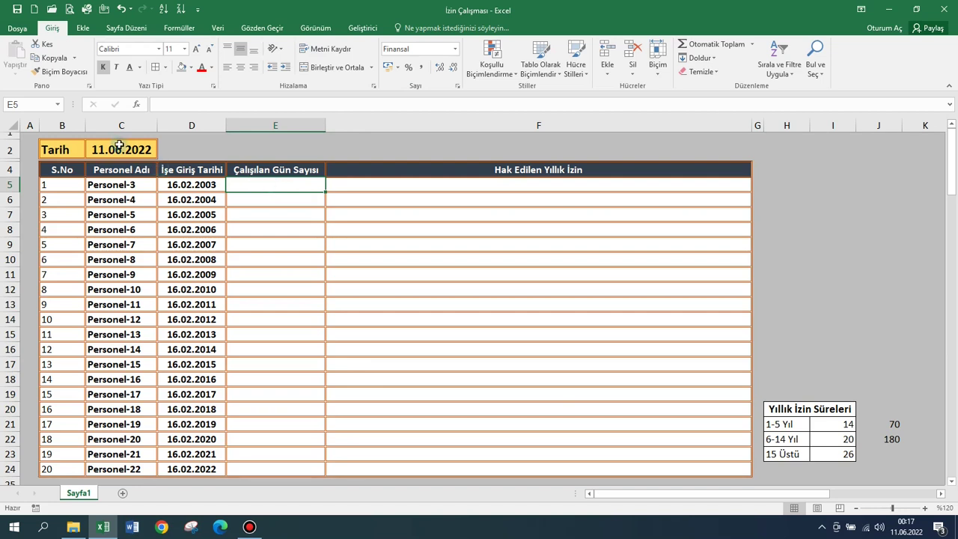
{"action": "left_click", "coordinate": [119, 145]}
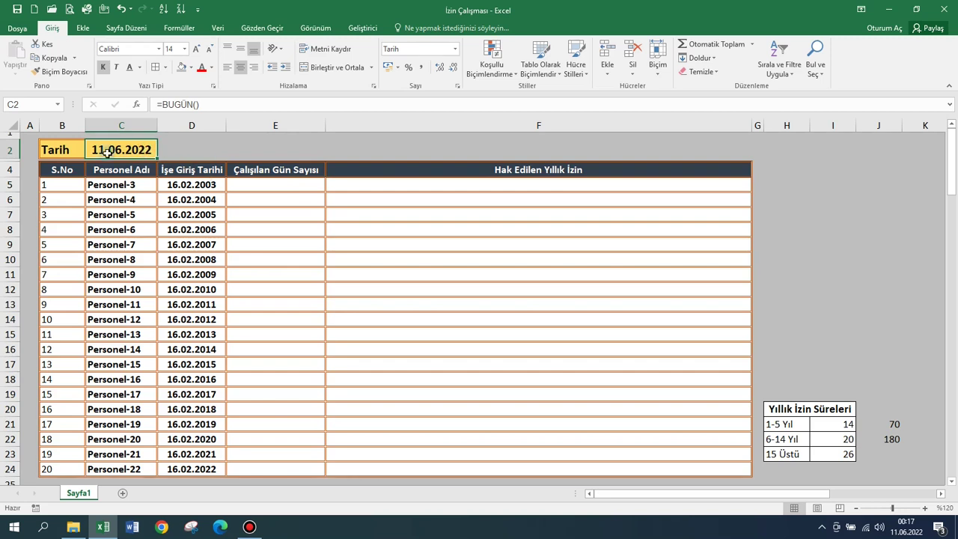
{"action": "left_click", "coordinate": [211, 107]}
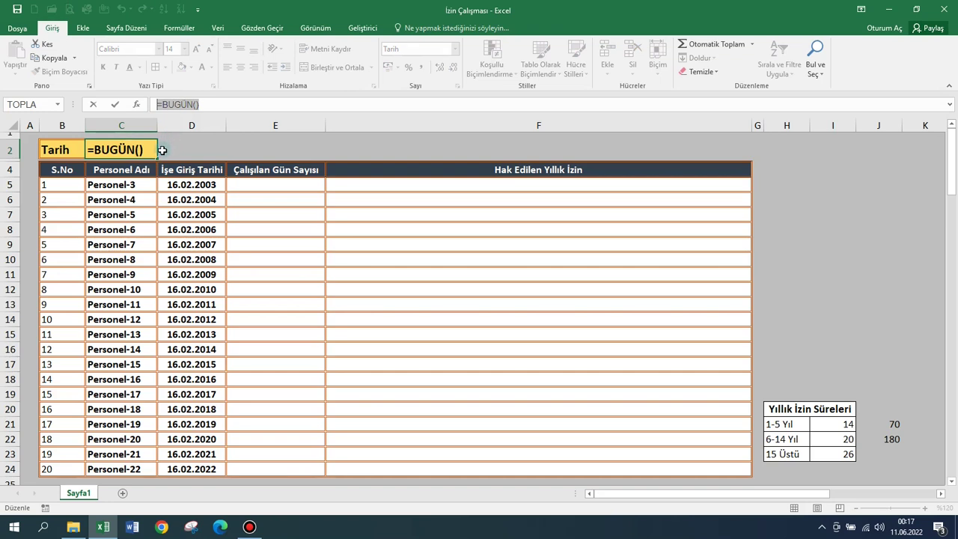
{"action": "left_click", "coordinate": [195, 186]}
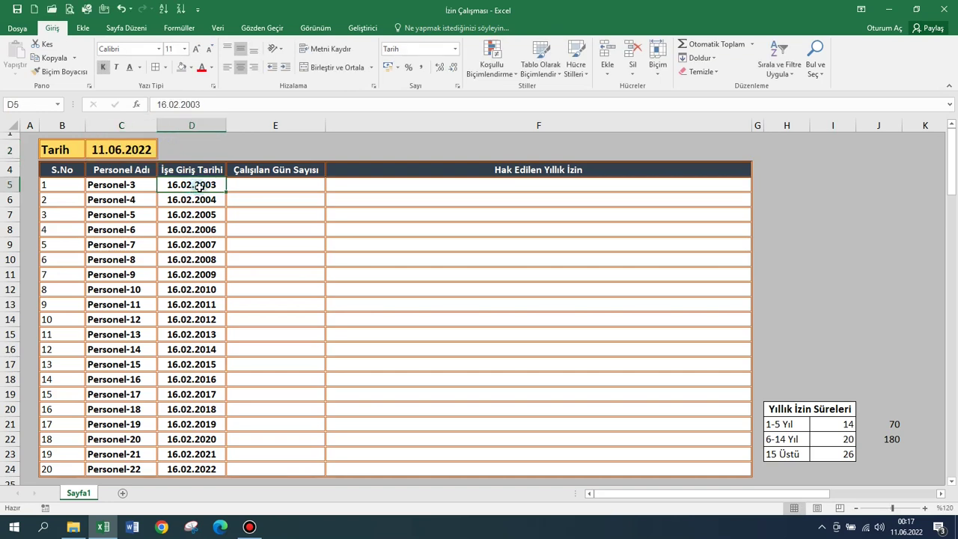
{"action": "left_click", "coordinate": [283, 185]}
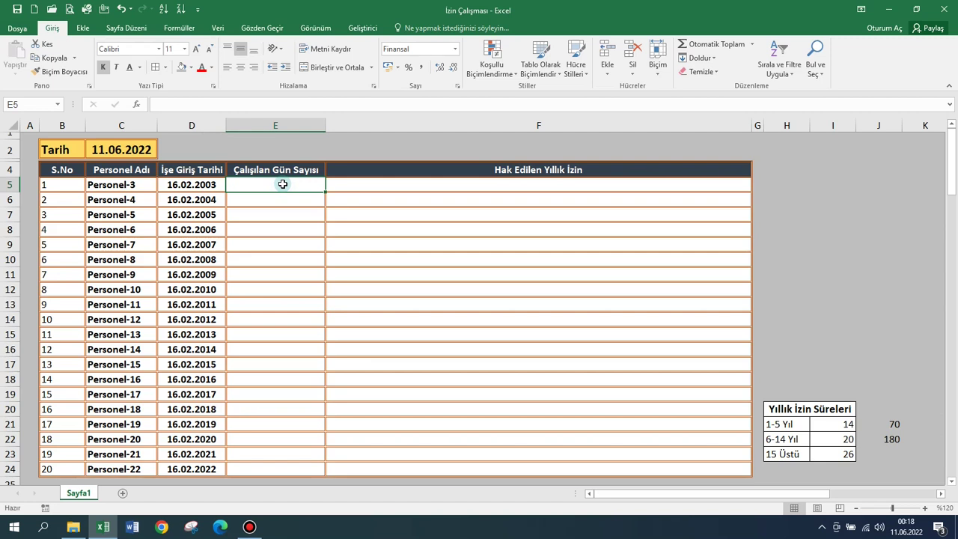
- Enter =$C$2-D5 in E5 to count days worked, giving 7.055,00
{"action": "double_click", "coordinate": [283, 184]}
{"action": "type", "text": "="}
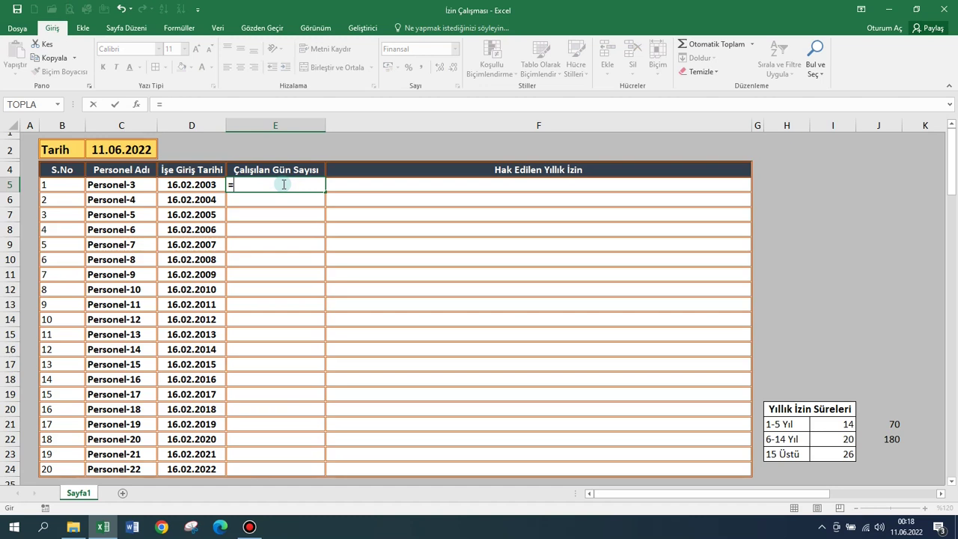
{"action": "left_click", "coordinate": [124, 149]}
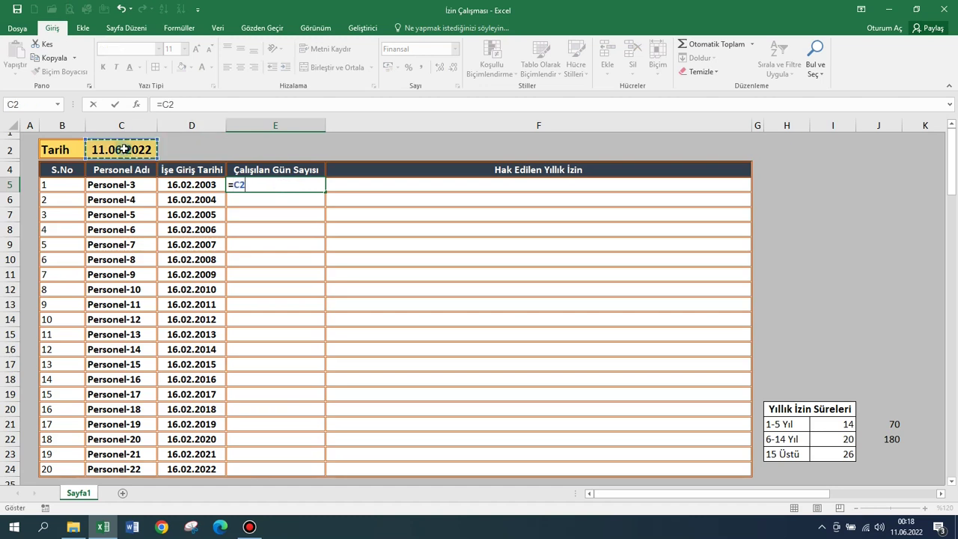
{"action": "type", "text": "-"}
{"action": "left_click", "coordinate": [194, 188]}
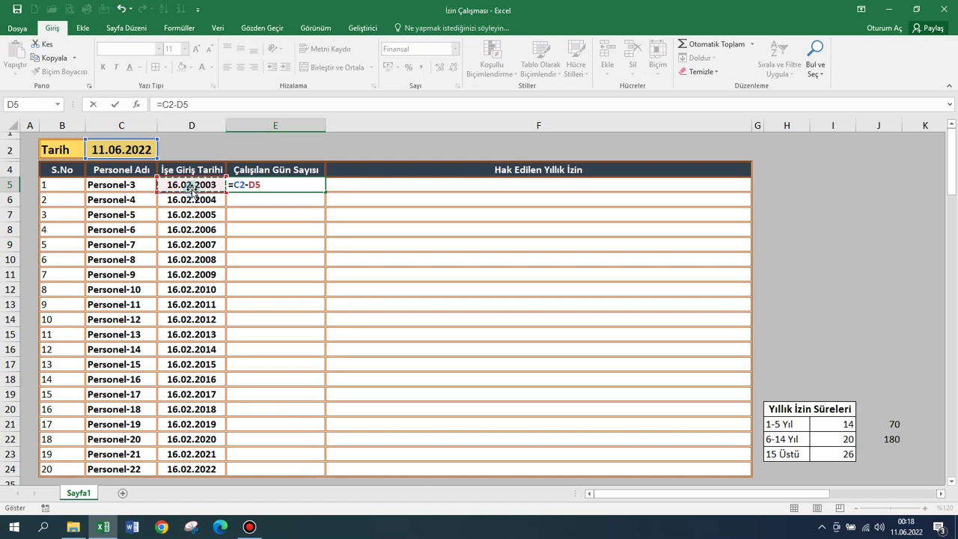
{"action": "double_click", "coordinate": [245, 186]}
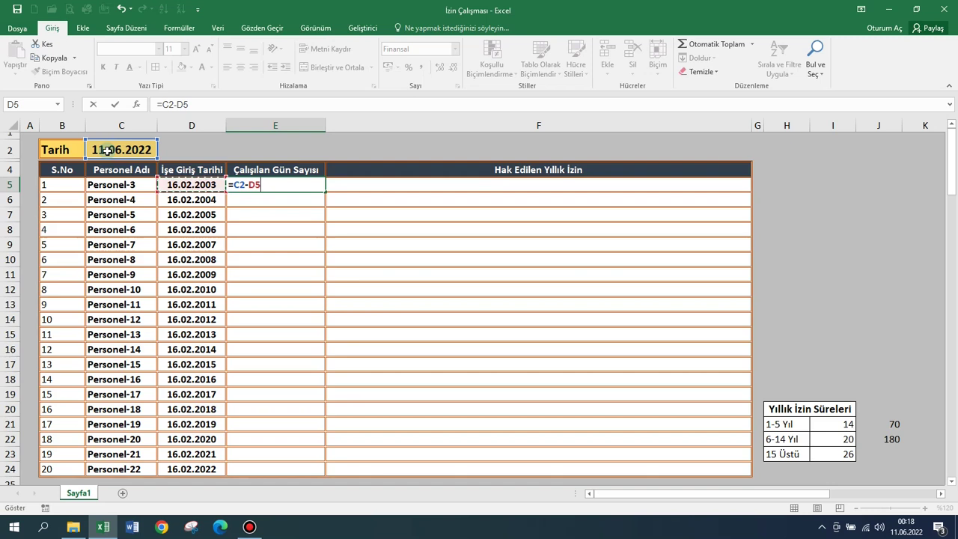
{"action": "key", "text": "F2"}
{"action": "key", "text": "Left"}
{"action": "key", "text": "Left"}
{"action": "key", "text": "Left"}
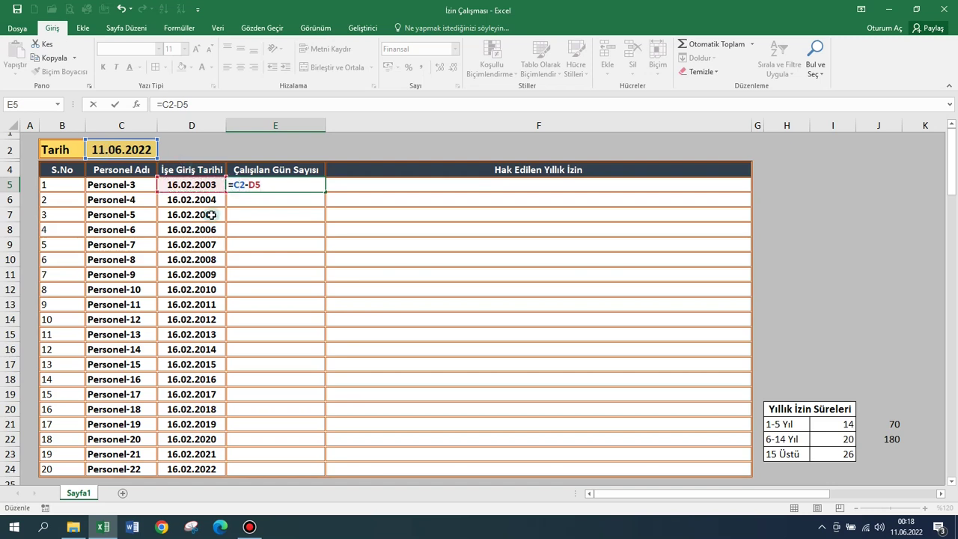
{"action": "key", "text": "F4"}
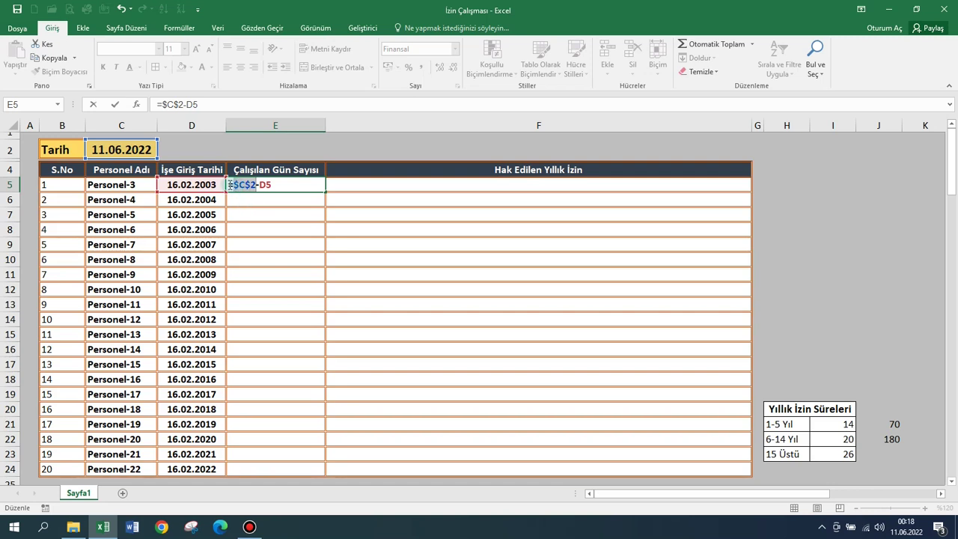
{"action": "left_click", "coordinate": [297, 187]}
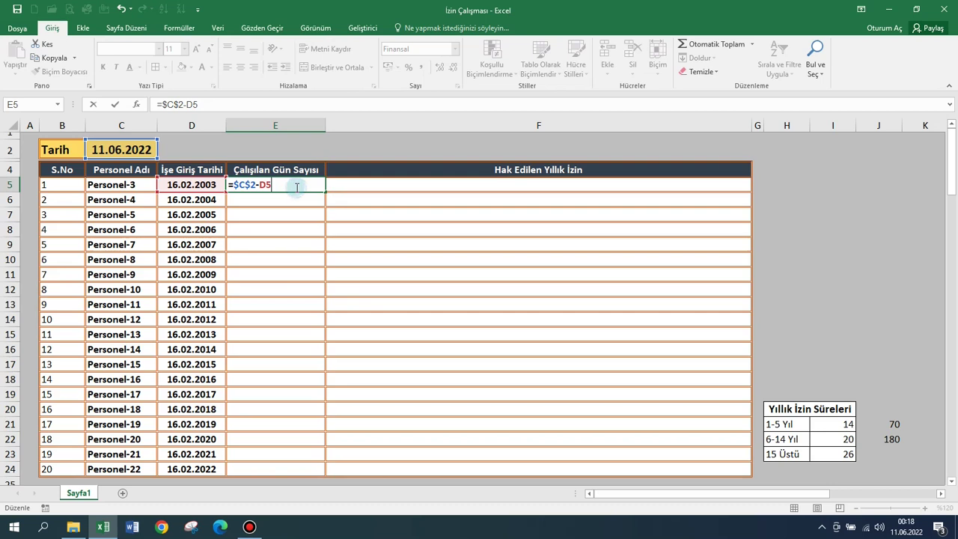
{"action": "key", "text": "Return"}
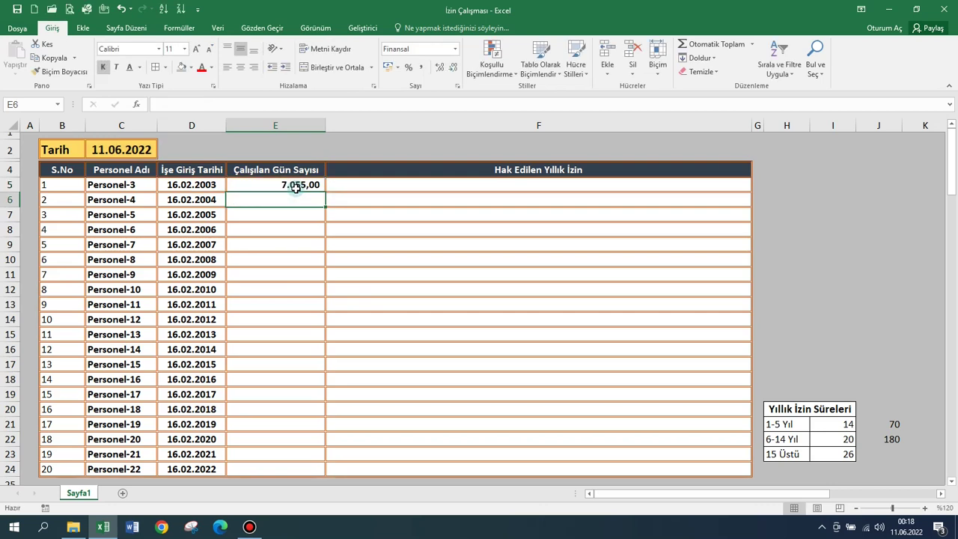
- Change E5 to =($C$2-D5)/365 so it shows 19,33 years of service
{"action": "double_click", "coordinate": [296, 187]}
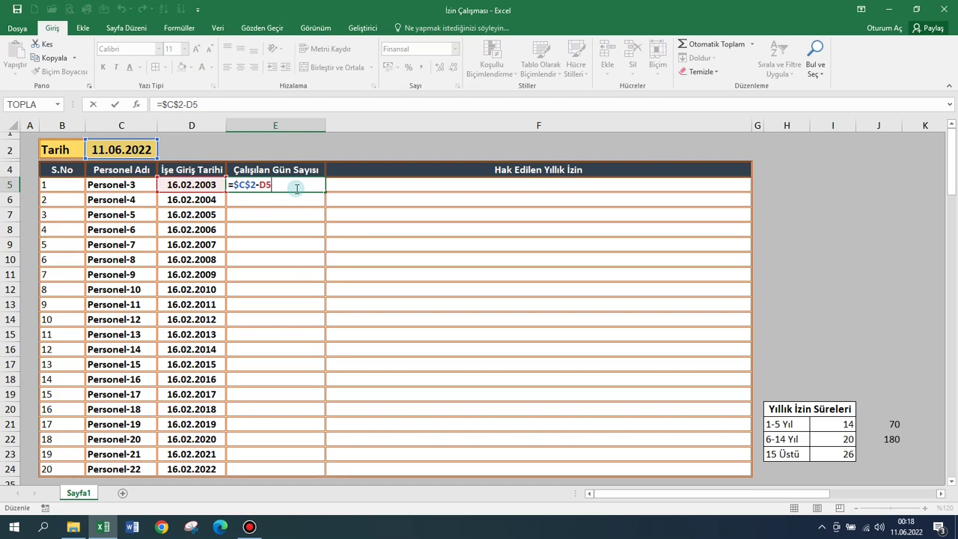
{"action": "type", "text": "/365"}
{"action": "key", "text": "Left"}
{"action": "key", "text": "Left"}
{"action": "key", "text": "Left"}
{"action": "key", "text": "Left"}
{"action": "key", "text": "Left"}
{"action": "key", "text": "Left"}
{"action": "key", "text": "Left"}
{"action": "type", "text": ")"}
{"action": "key", "text": "Left"}
{"action": "key", "text": "Left"}
{"action": "type", "text": "("}
{"action": "key", "text": "Return"}
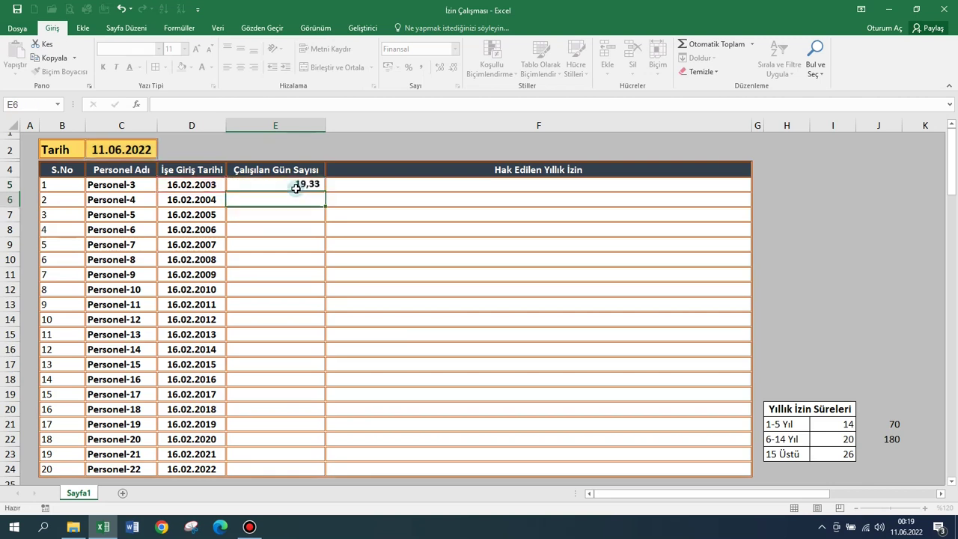
{"action": "left_click", "coordinate": [296, 189]}
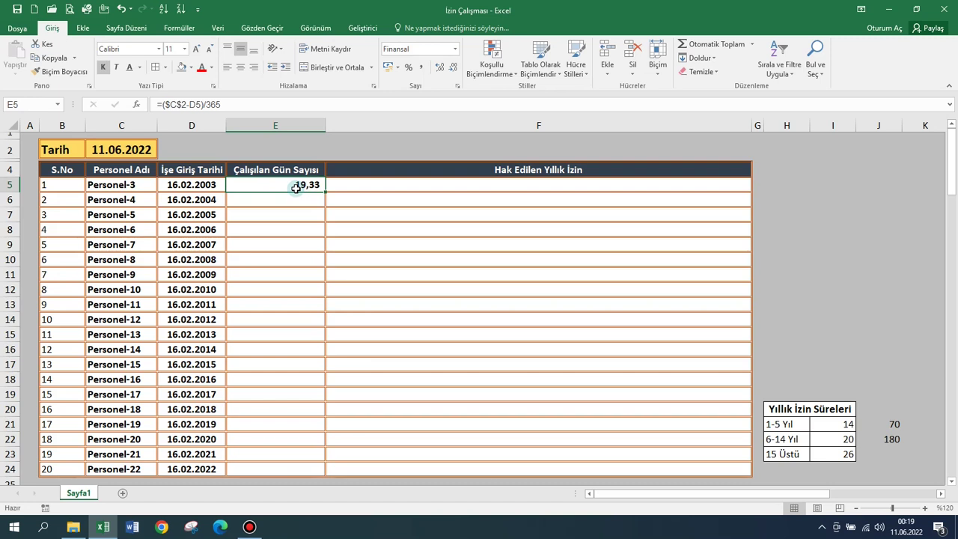
- Wrap E5's formula in AŞAĞIYUVARLA(...;0) to round the years down to whole numbers
{"action": "double_click", "coordinate": [297, 189]}
{"action": "double_click", "coordinate": [297, 189]}
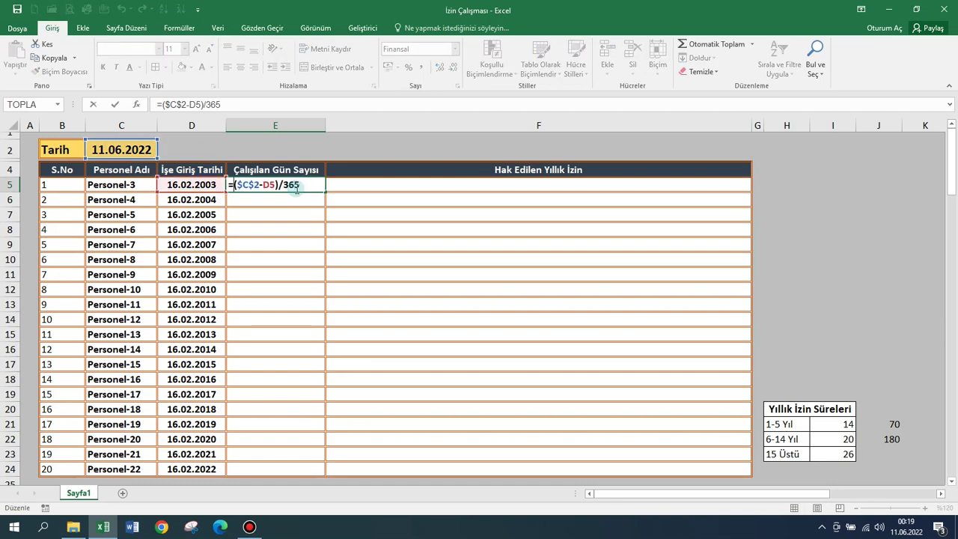
{"action": "type", "text": "AŞAĞ"}
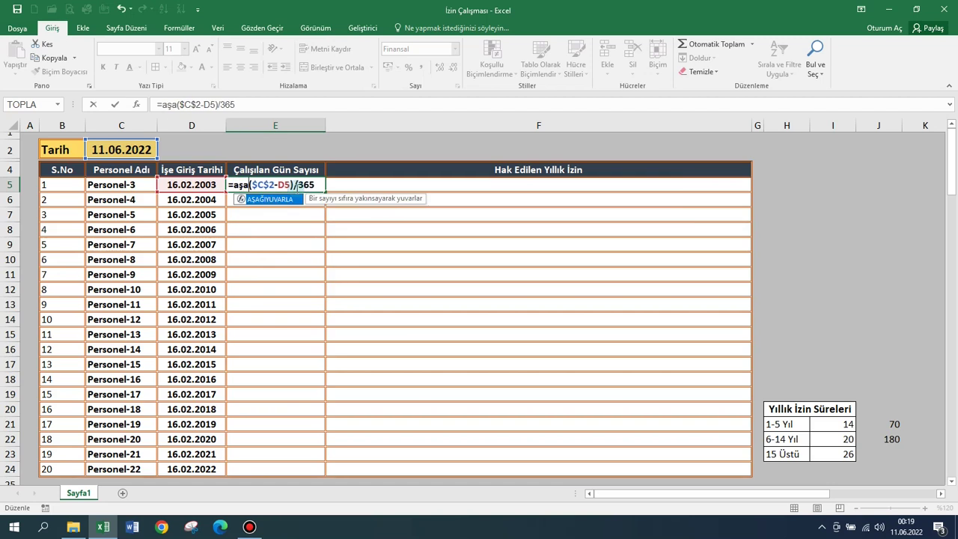
{"action": "type", "text": "IYUVARLA"}
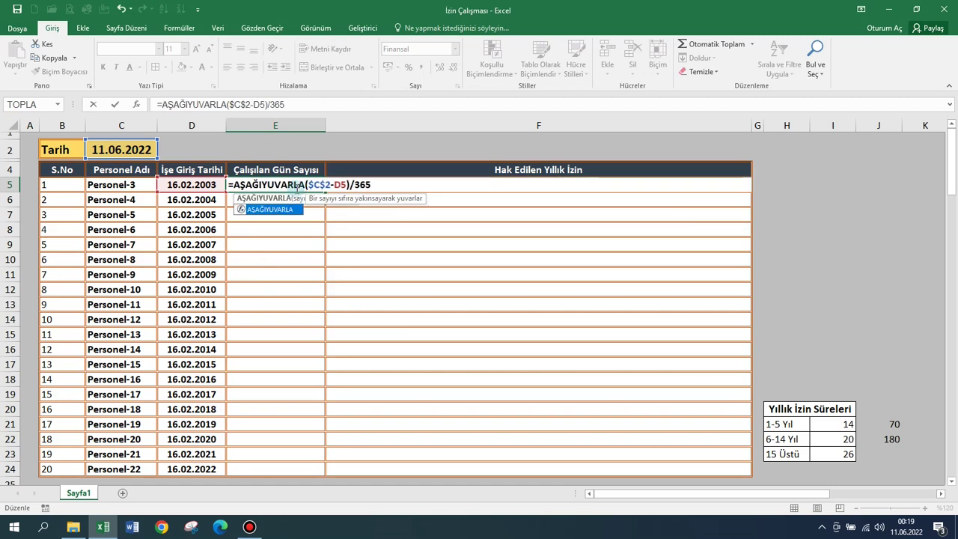
{"action": "key", "text": "Right"}
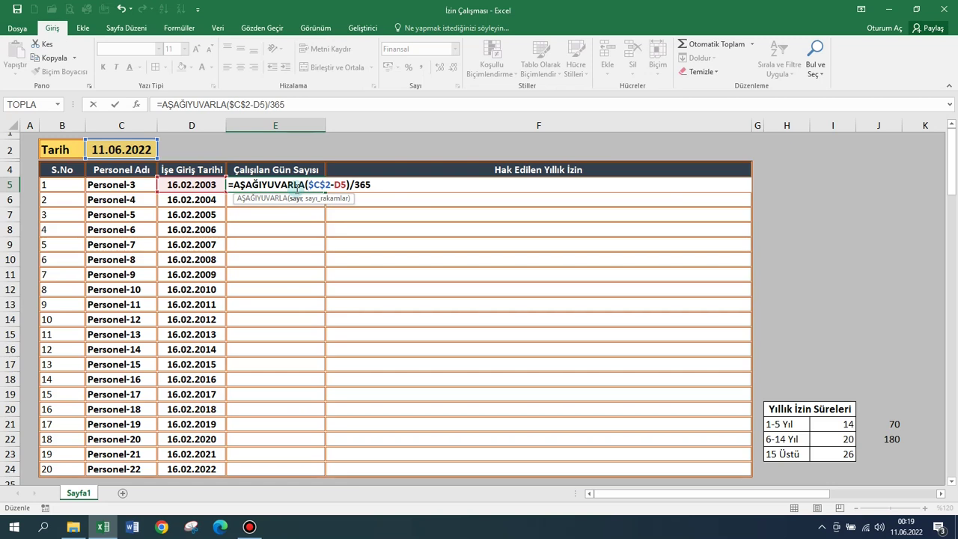
{"action": "type", "text": "("}
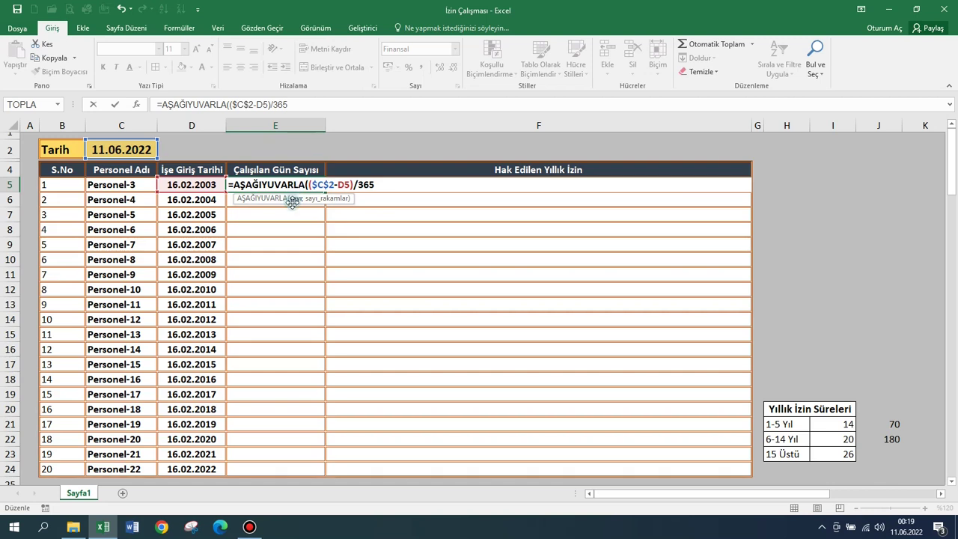
{"action": "left_click", "coordinate": [298, 199]}
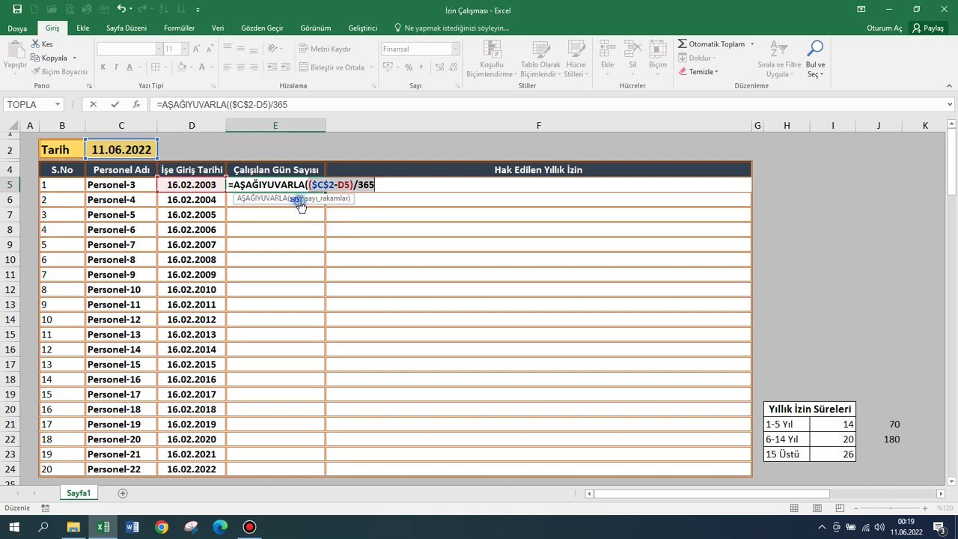
{"action": "left_click", "coordinate": [389, 190]}
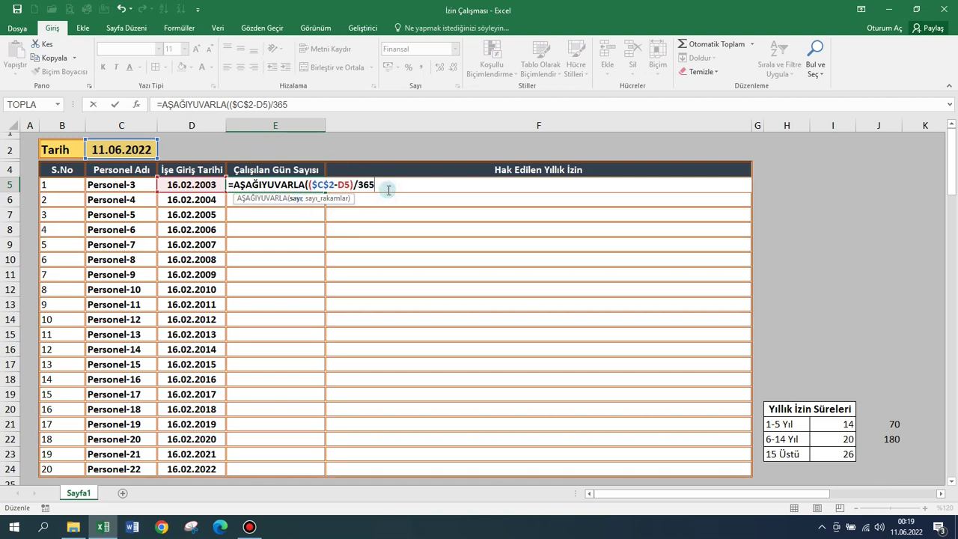
{"action": "type", "text": ";"}
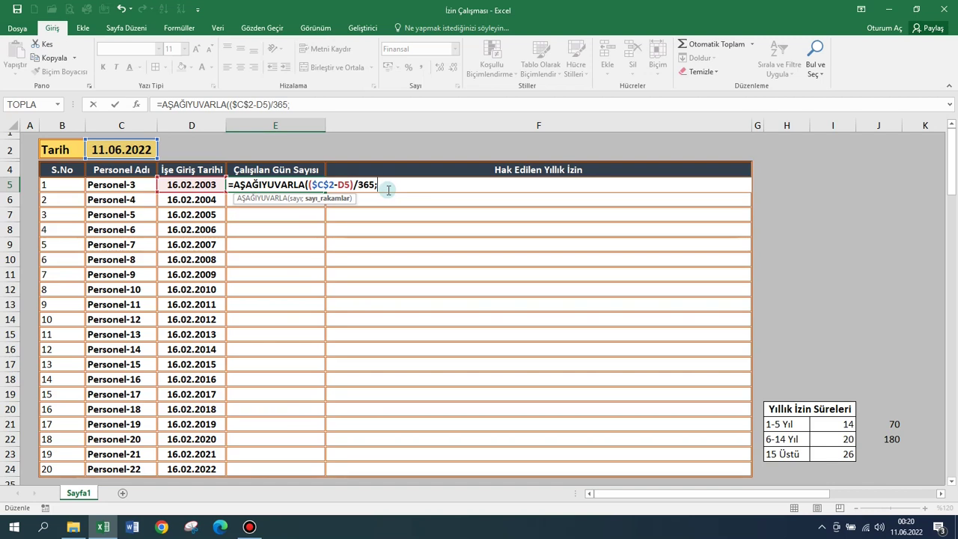
{"action": "type", "text": "0"}
{"action": "type", "text": ")"}
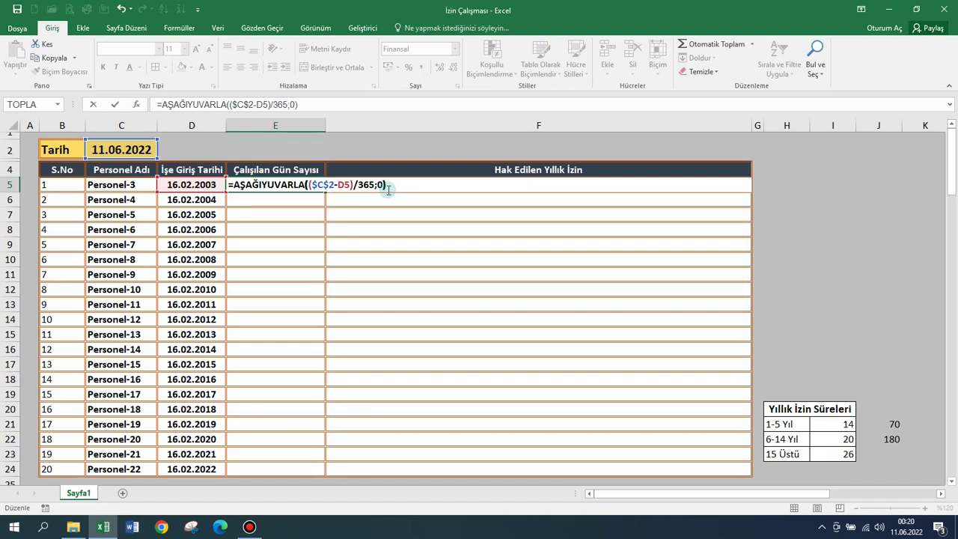
{"action": "key", "text": "Return"}
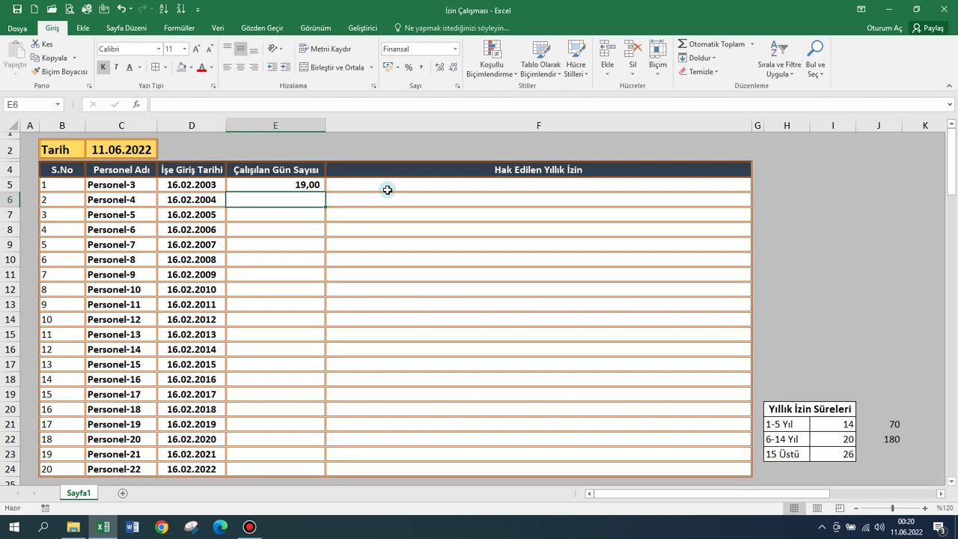
- Fill the rounded years formula down from E5 to E24
{"action": "left_click", "coordinate": [262, 187]}
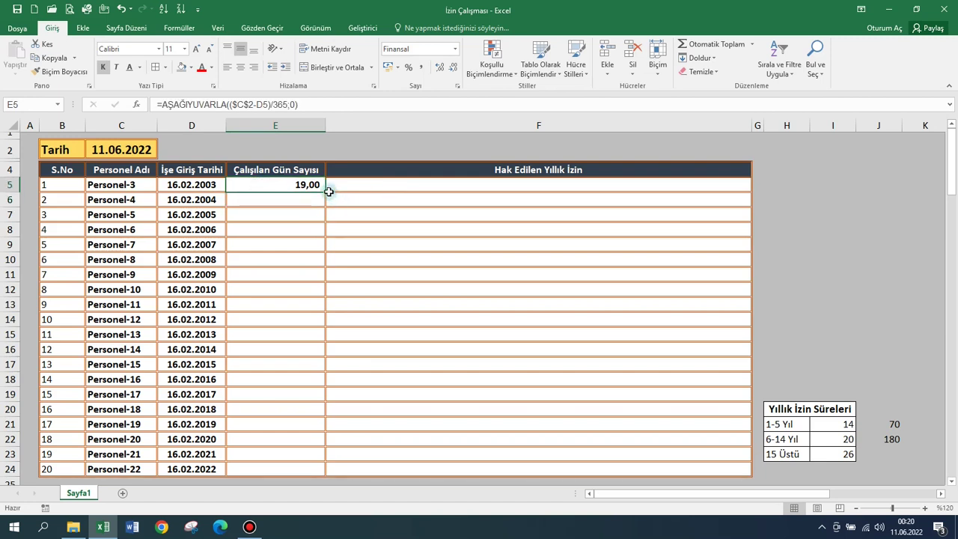
{"action": "double_click", "coordinate": [328, 192]}
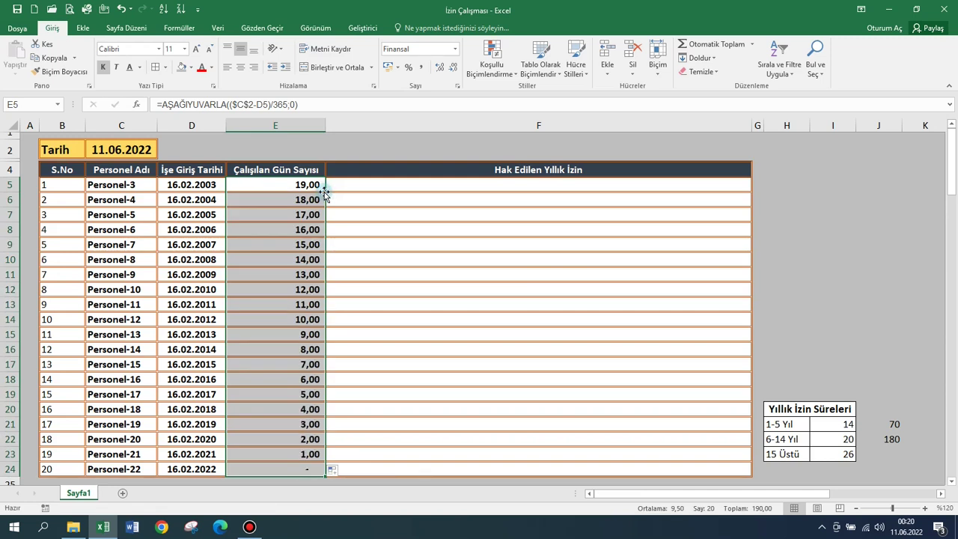
{"action": "left_click", "coordinate": [274, 185]}
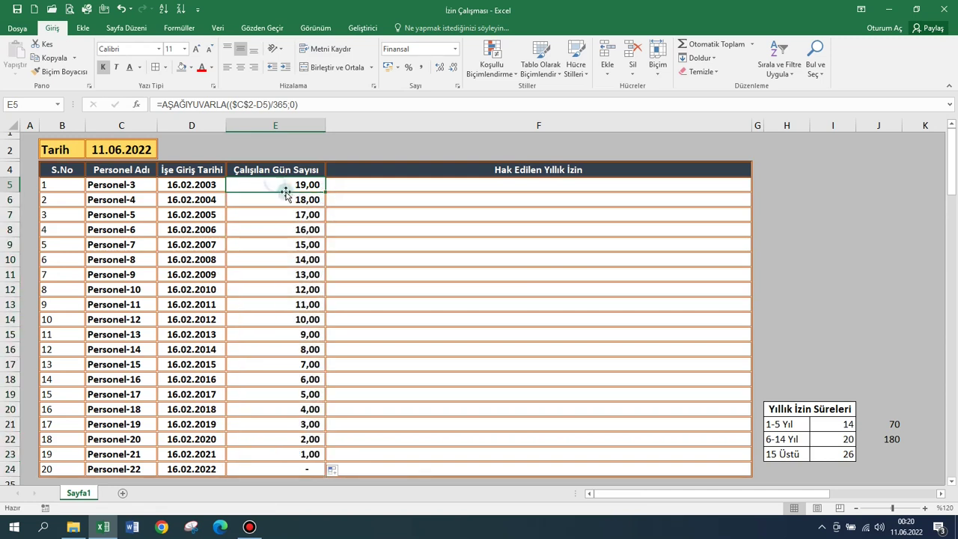
{"action": "left_click", "coordinate": [347, 185]}
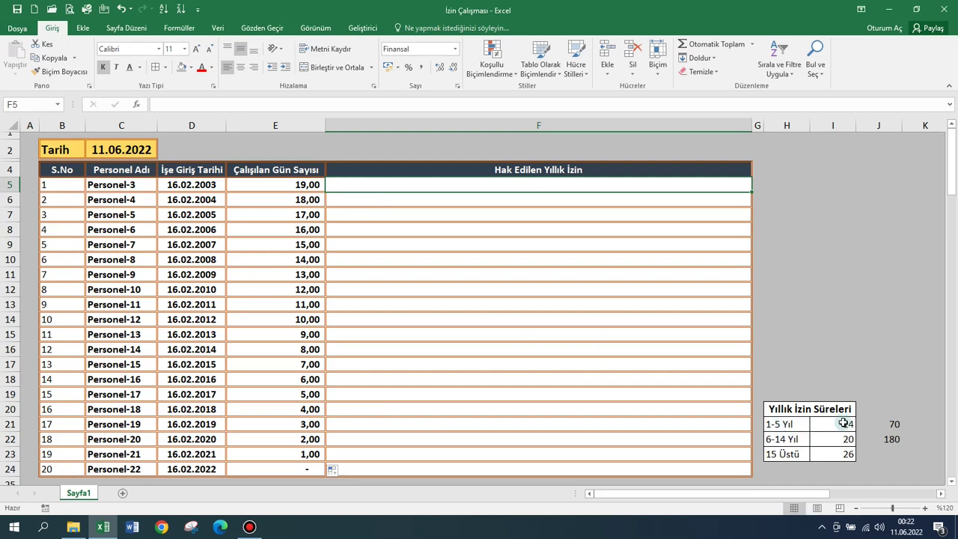
- Review the leave table: 14 days for 1-5 Yıl, 20 for 6-14 Yıl, 26 for 15 Üstü
{"action": "left_click", "coordinate": [814, 428]}
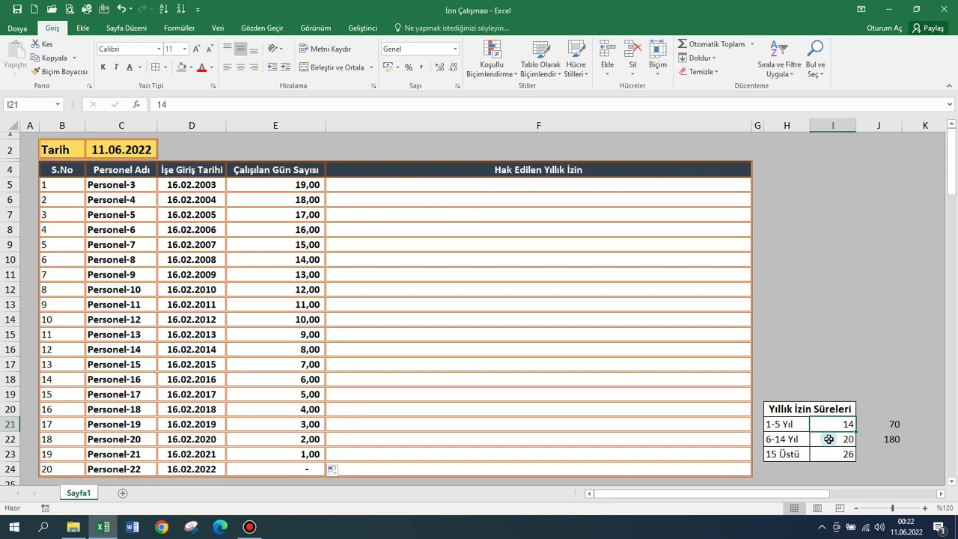
{"action": "left_click", "coordinate": [779, 455]}
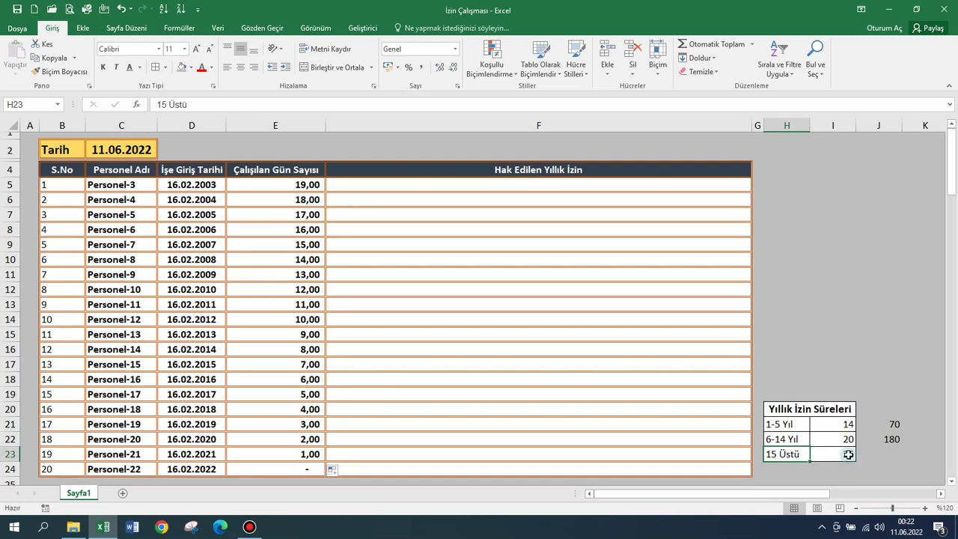
{"action": "left_click", "coordinate": [849, 455]}
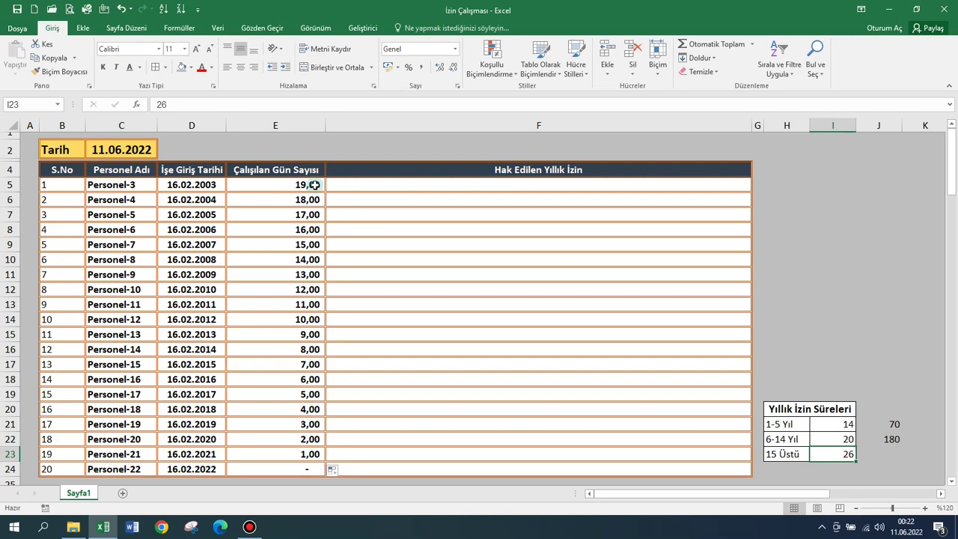
{"action": "left_click", "coordinate": [444, 184]}
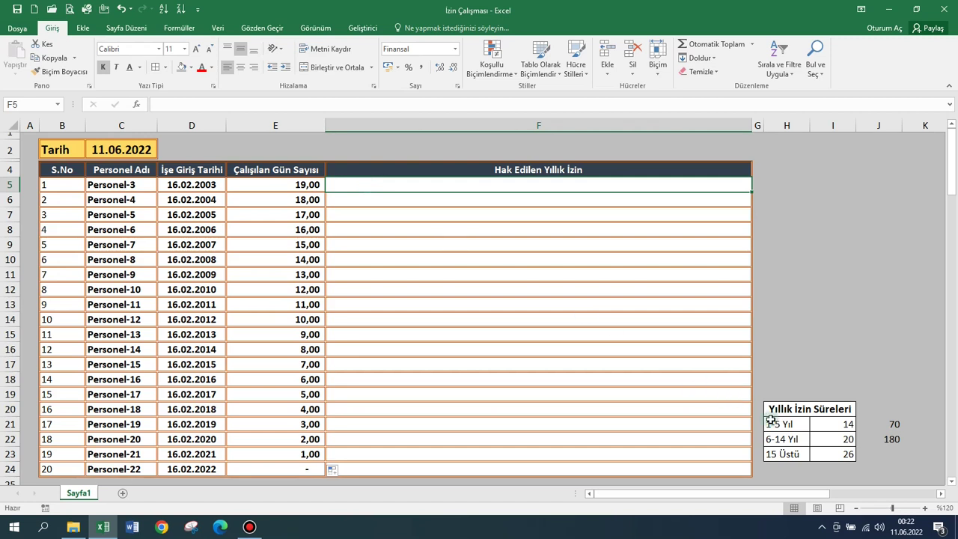
{"action": "left_click_drag", "start_coordinate": [787, 424], "coordinate": [824, 423]}
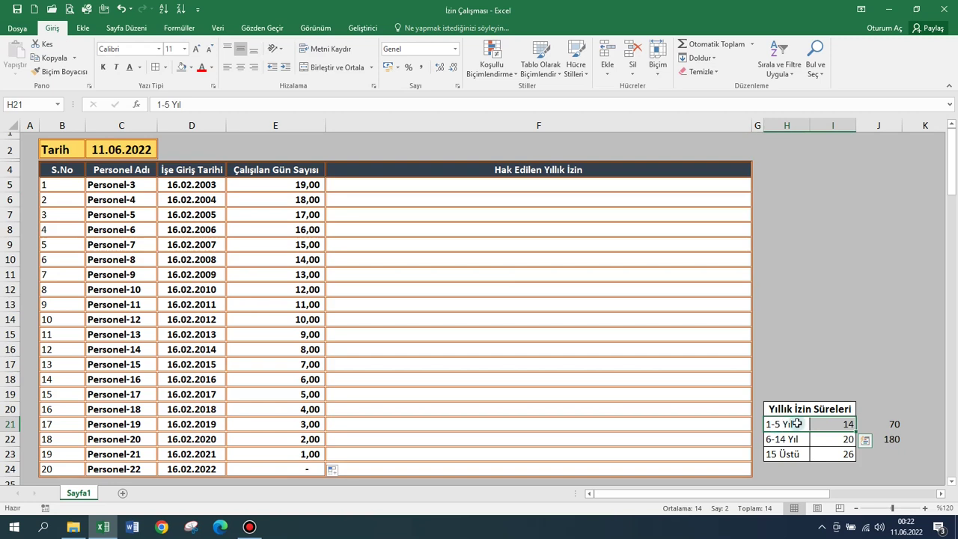
{"action": "left_click", "coordinate": [400, 181]}
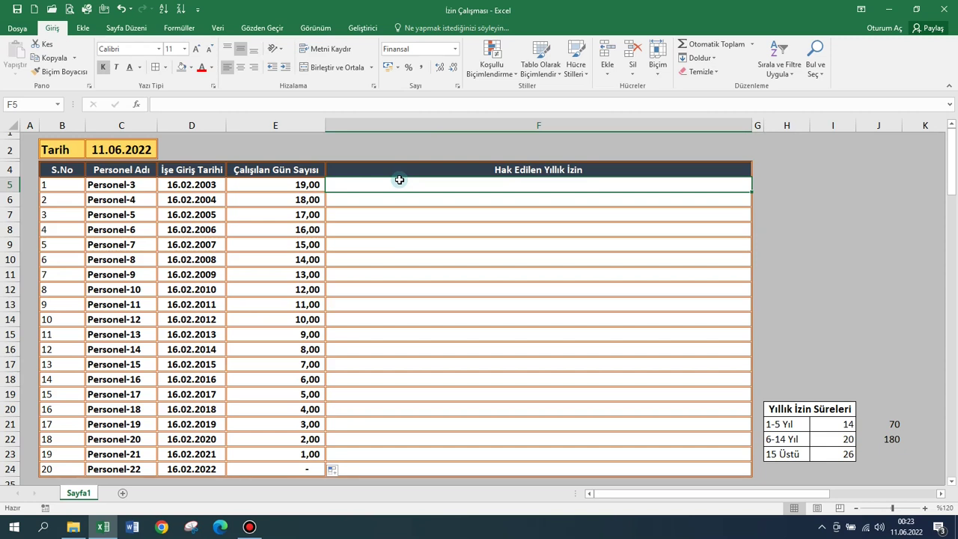
- Enter =EĞER(E5<6;E5*14;0) in F5 so staff under six years earn 14 days per year
{"action": "type", "text": "=eğer("}
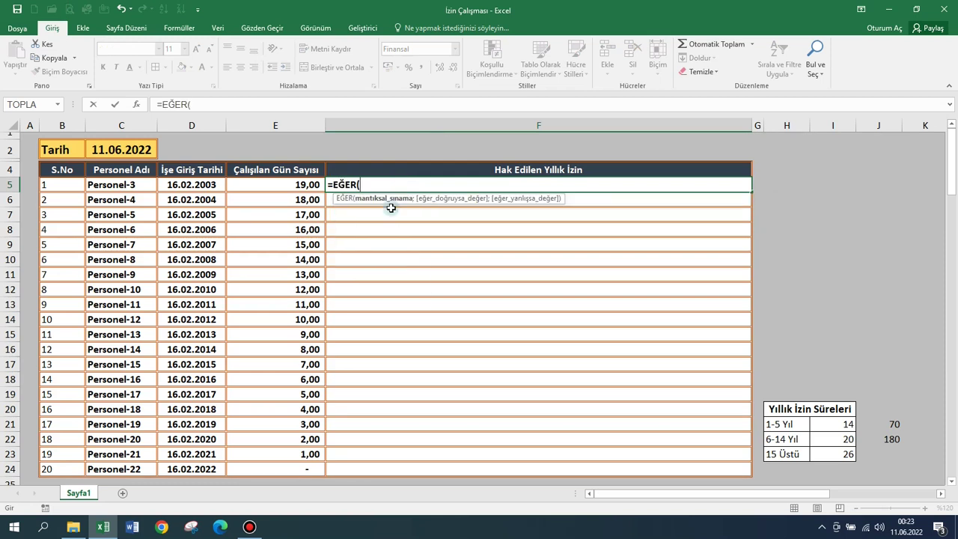
{"action": "left_click", "coordinate": [303, 184]}
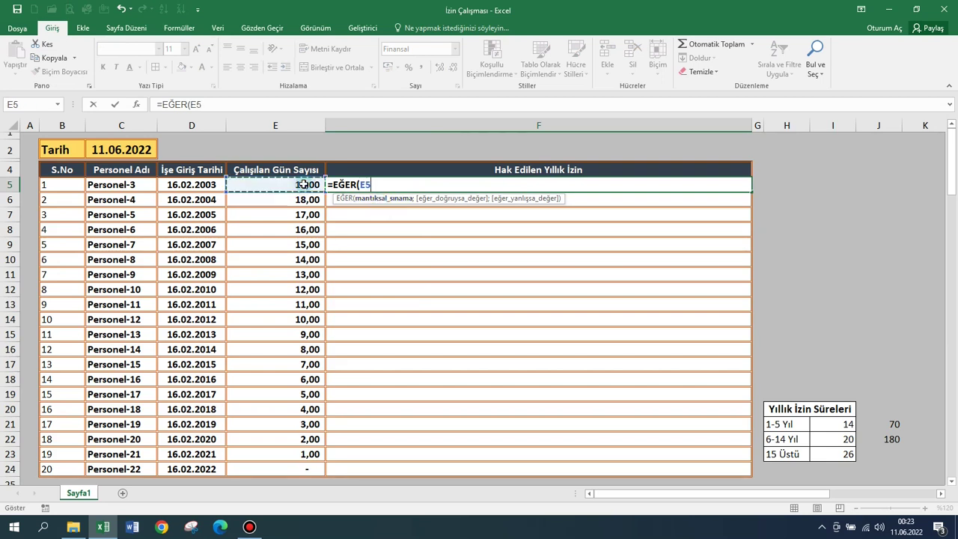
{"action": "type", "text": "<"}
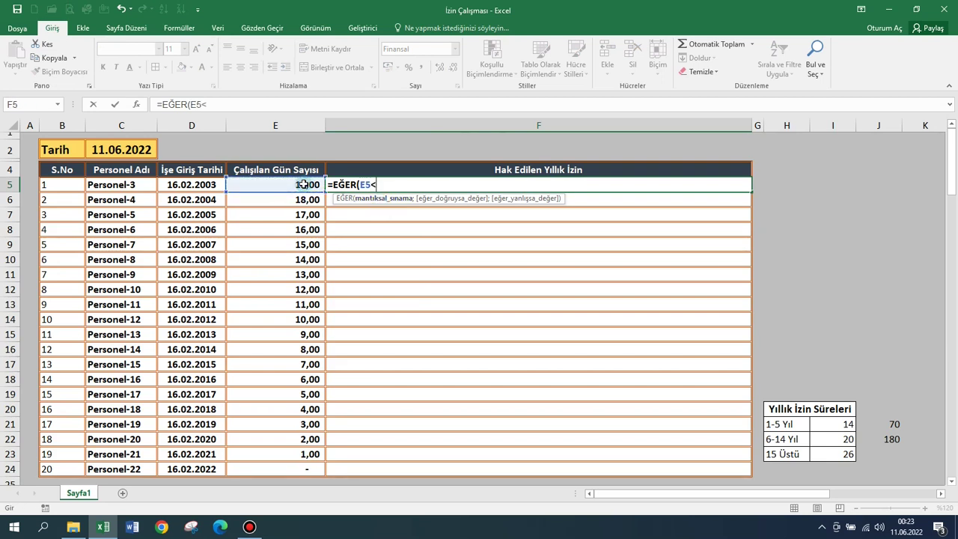
{"action": "type", "text": "6"}
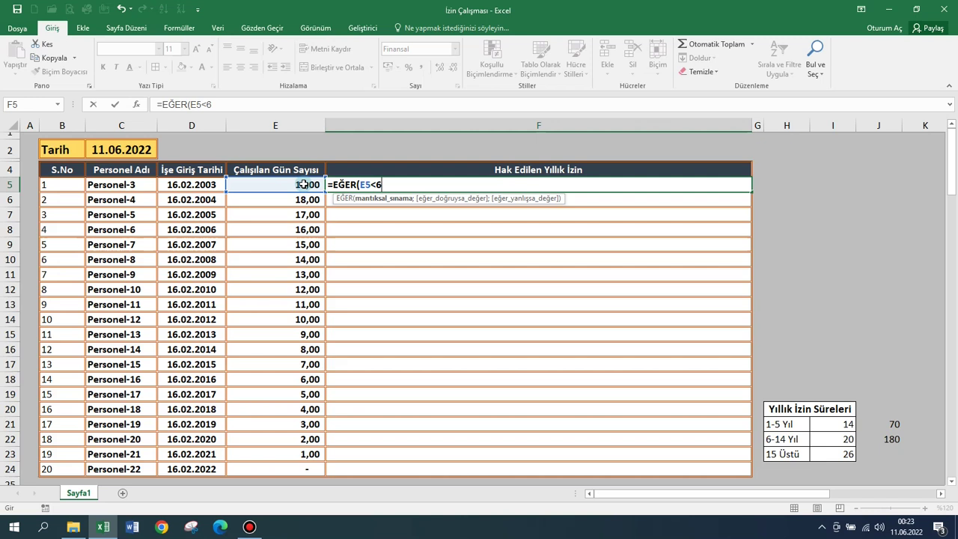
{"action": "type", "text": ";"}
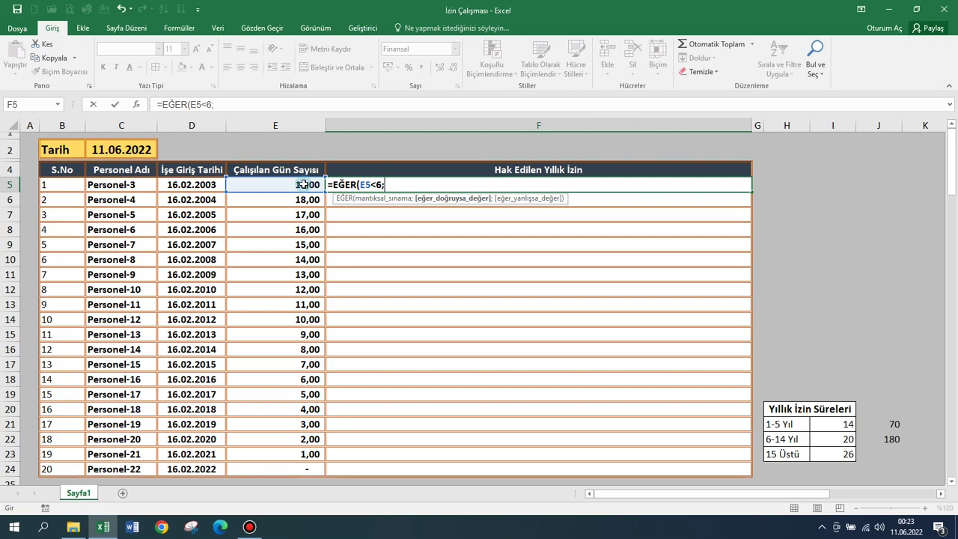
{"action": "left_click", "coordinate": [303, 184]}
{"action": "type", "text": "*14"}
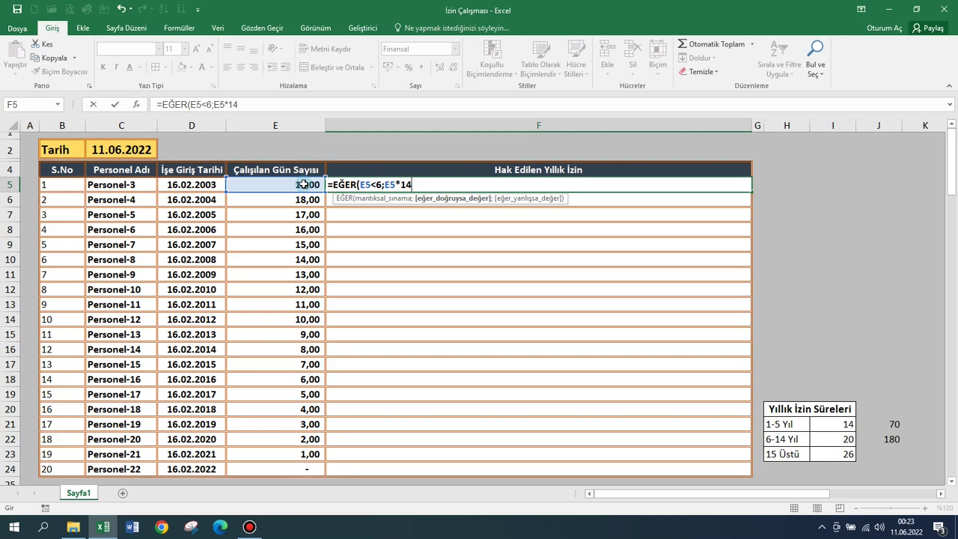
{"action": "type", "text": ";"}
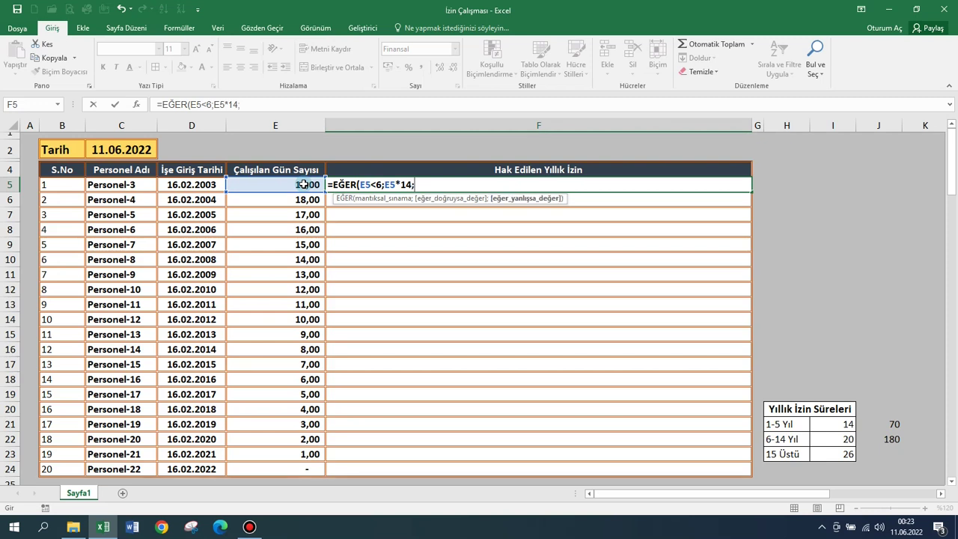
{"action": "type", "text": "0"}
{"action": "type", "text": ")"}
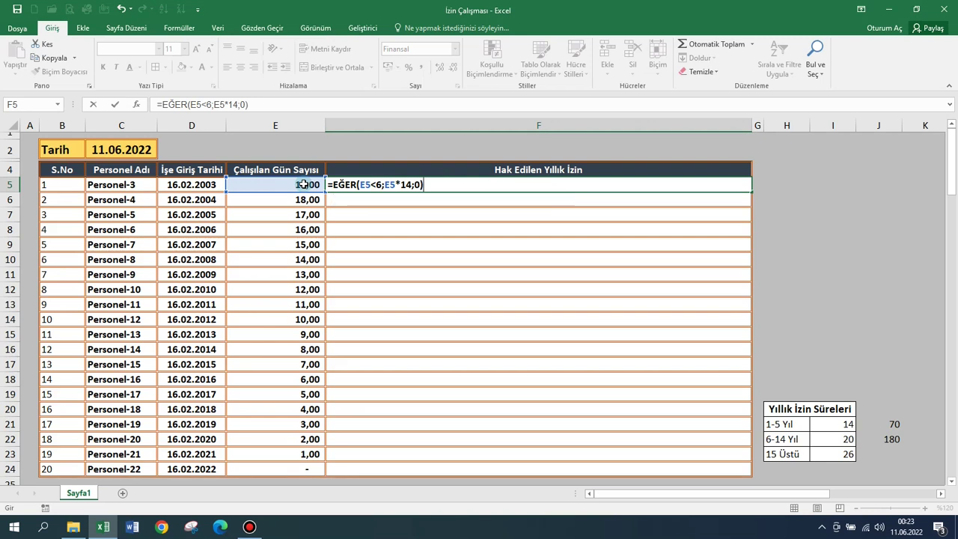
{"action": "key", "text": "Return"}
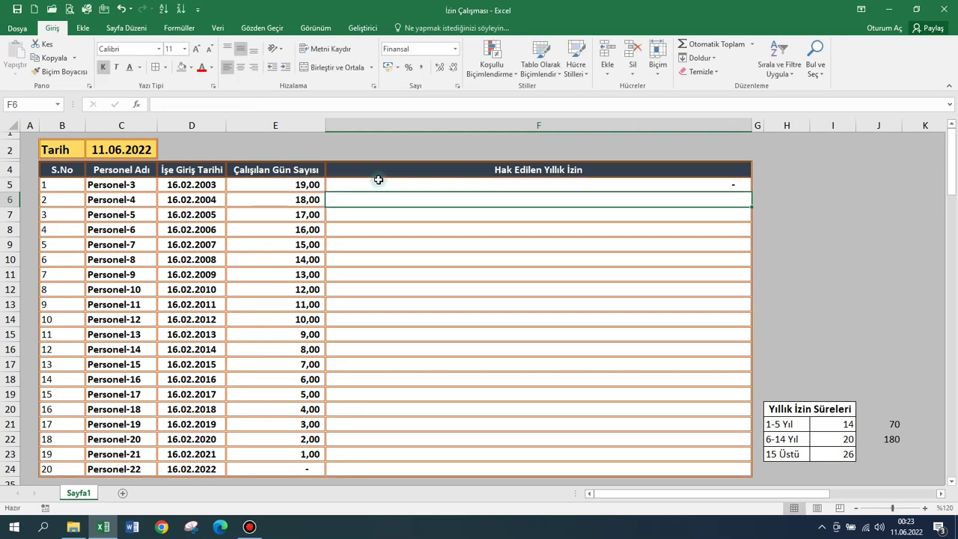
- Fill F5's leave formula down to F24
{"action": "left_click", "coordinate": [383, 184]}
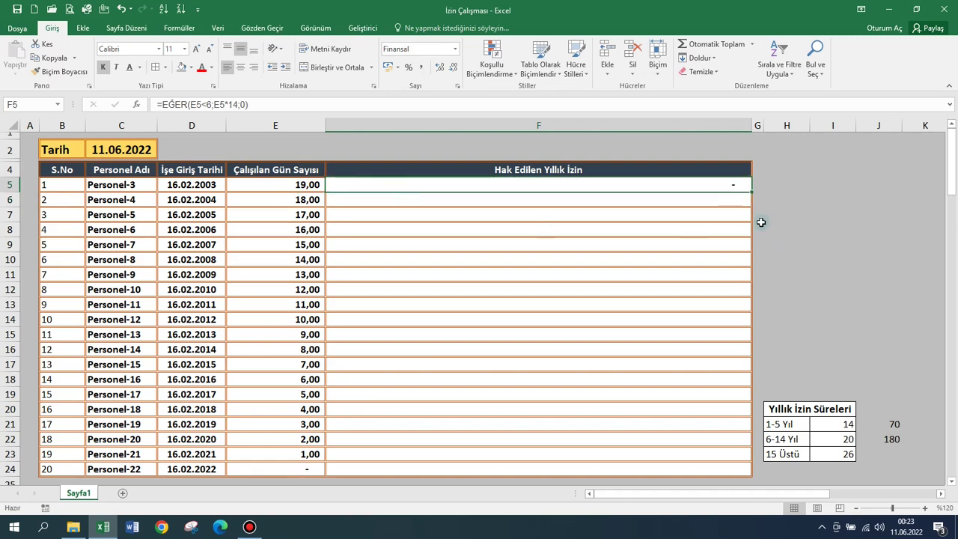
{"action": "double_click", "coordinate": [752, 193]}
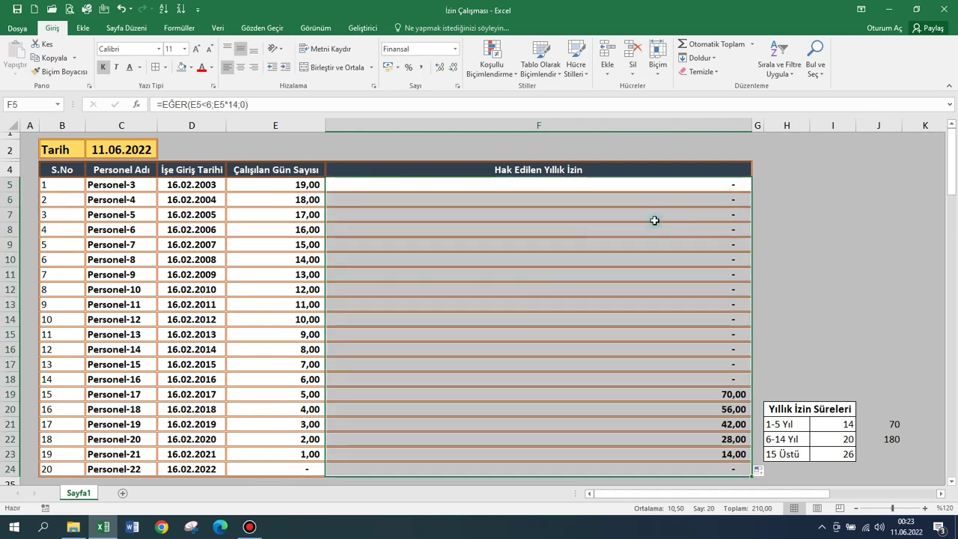
{"action": "left_click", "coordinate": [313, 401]}
- Check the years and leave values in rows 18–24, from 70,00 down to 14,00
{"action": "left_click_drag", "start_coordinate": [567, 396], "coordinate": [278, 393]}
{"action": "left_click", "coordinate": [285, 392]}
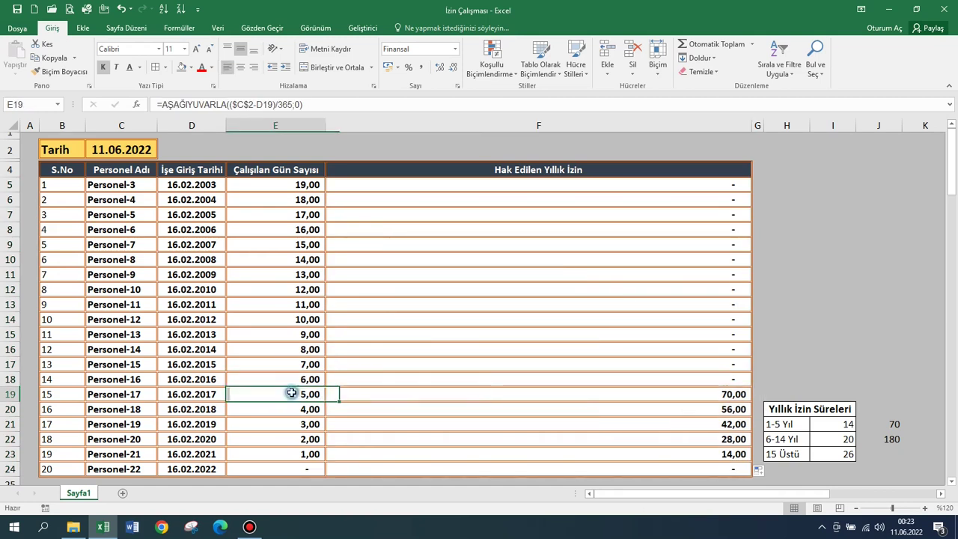
{"action": "left_click", "coordinate": [729, 411]}
{"action": "left_click", "coordinate": [729, 424]}
{"action": "left_click", "coordinate": [722, 439]}
{"action": "left_click", "coordinate": [720, 453]}
{"action": "left_click", "coordinate": [716, 466]}
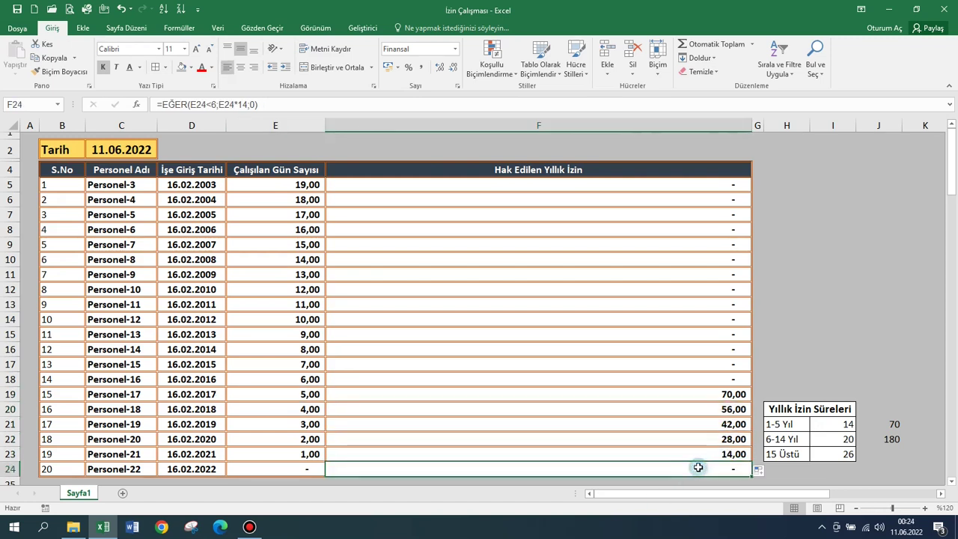
{"action": "left_click", "coordinate": [726, 399]}
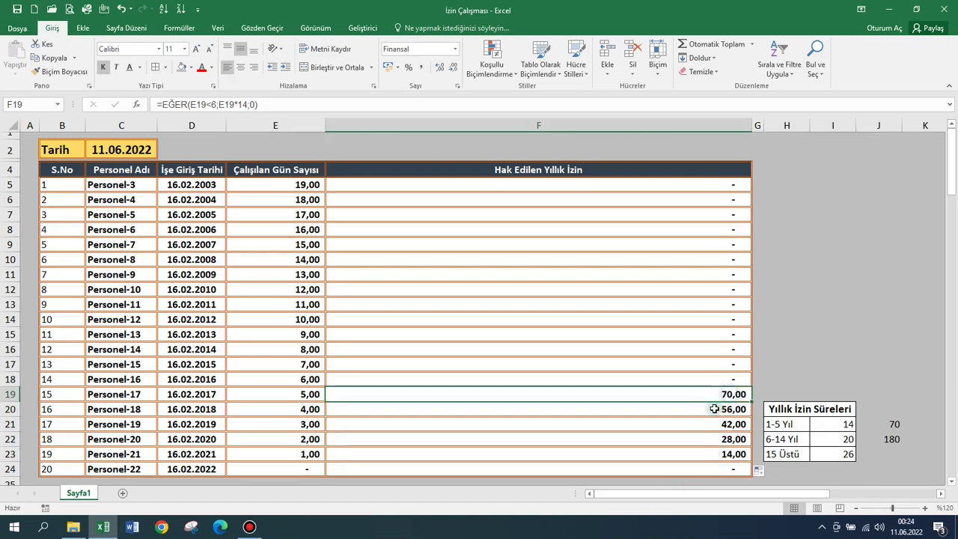
{"action": "left_click", "coordinate": [308, 468]}
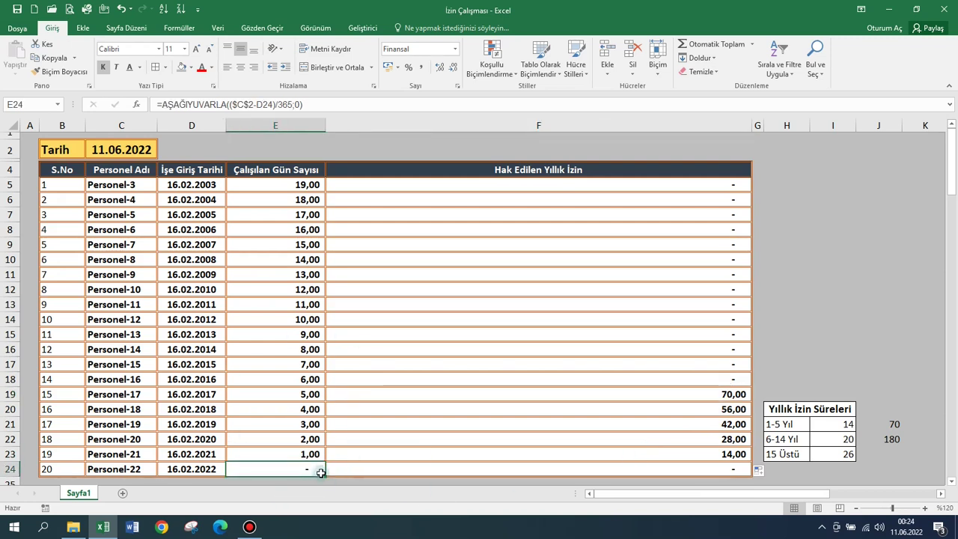
{"action": "left_click", "coordinate": [730, 473]}
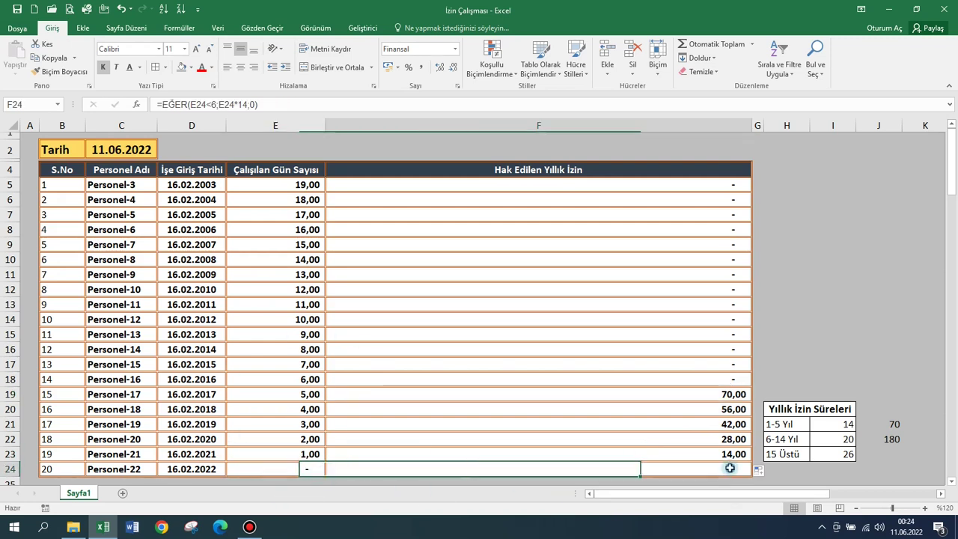
{"action": "left_click", "coordinate": [309, 470]}
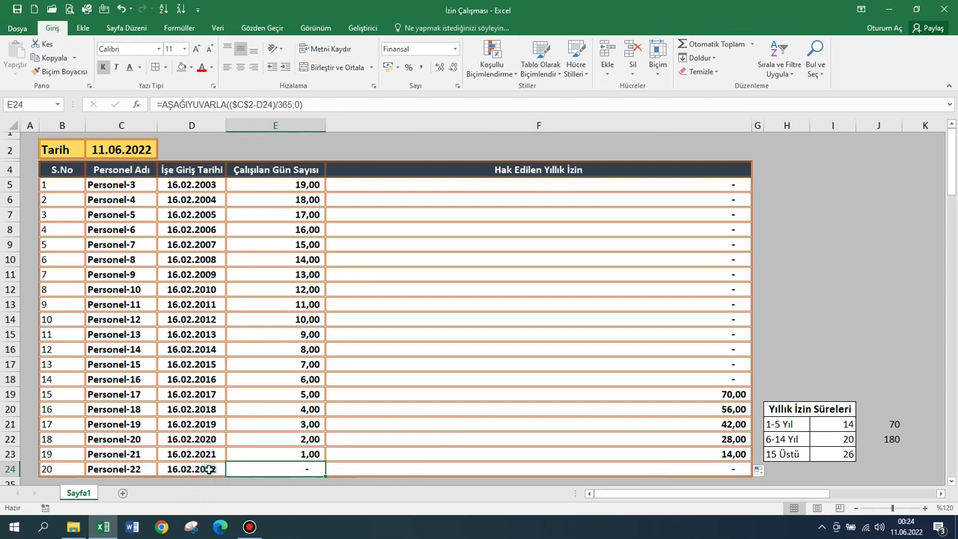
{"action": "left_click", "coordinate": [208, 469]}
{"action": "left_click", "coordinate": [308, 468]}
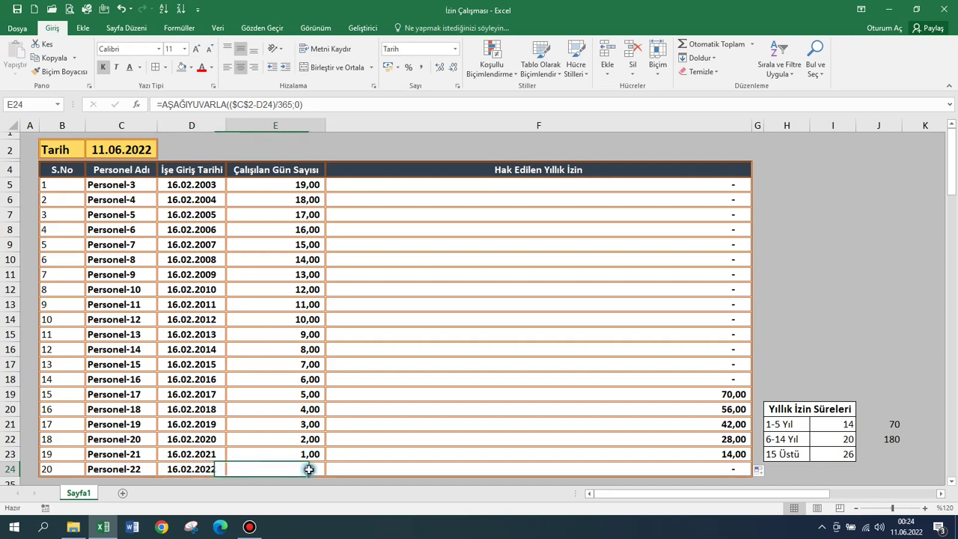
{"action": "left_click", "coordinate": [727, 470]}
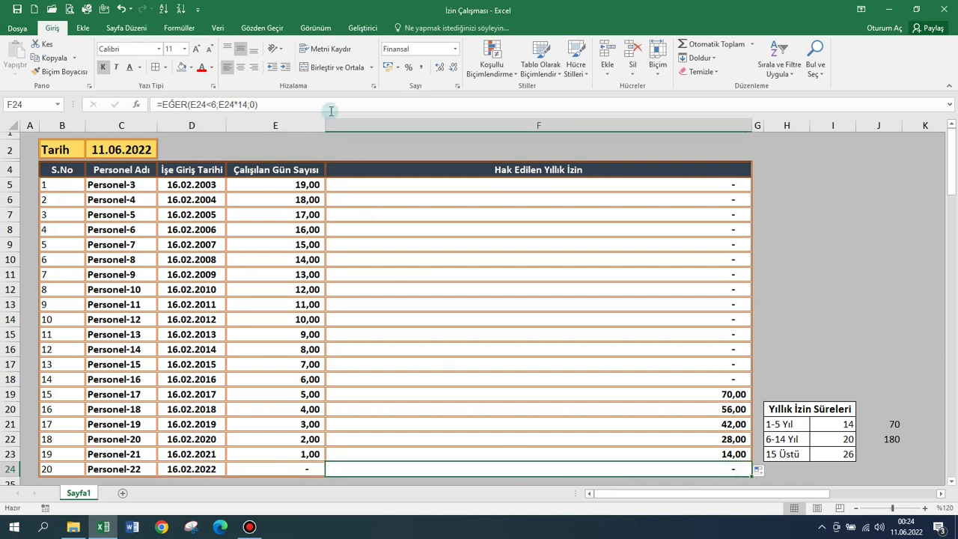
{"action": "left_click", "coordinate": [435, 185]}
- Append +EĞER( to F5's existing formula to begin a second leave condition
{"action": "double_click", "coordinate": [435, 185]}
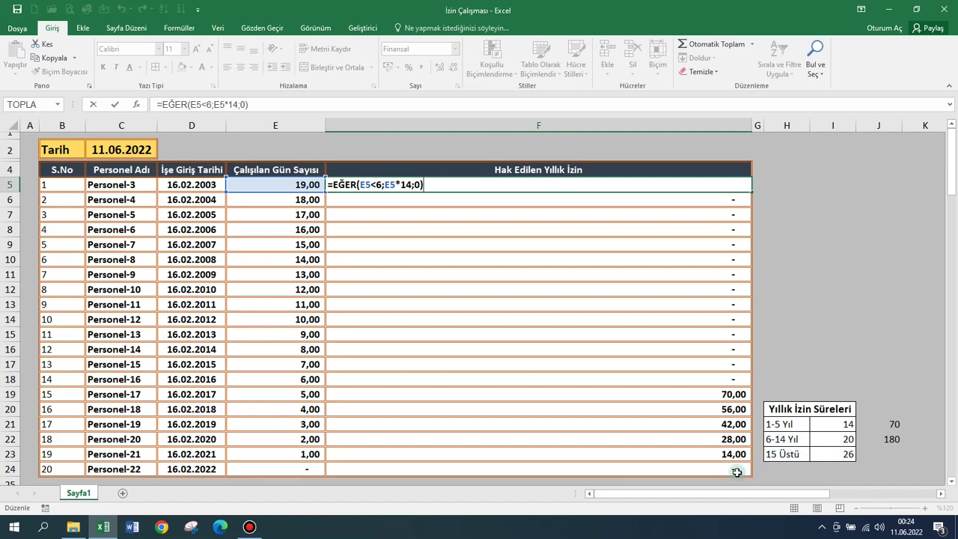
{"action": "type", "text": "+"}
{"action": "type", "text": "eğ"}
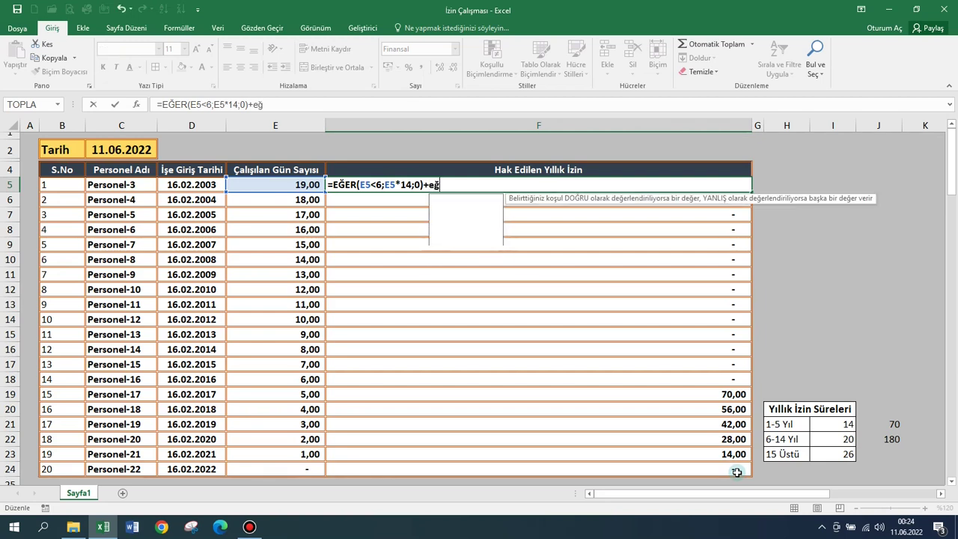
{"action": "type", "text": "e"}
{"action": "key", "text": "Tab"}
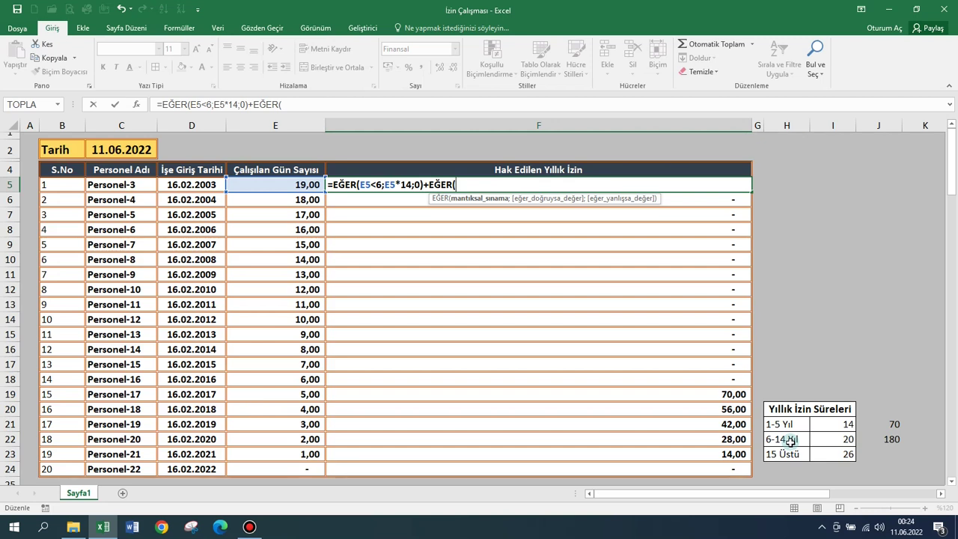
- Set the second EĞER's condition to VE(E5>5;E5<15) and begin its true value with 70+
{"action": "type", "text": "ve"}
{"action": "key", "text": "BackSpace"}
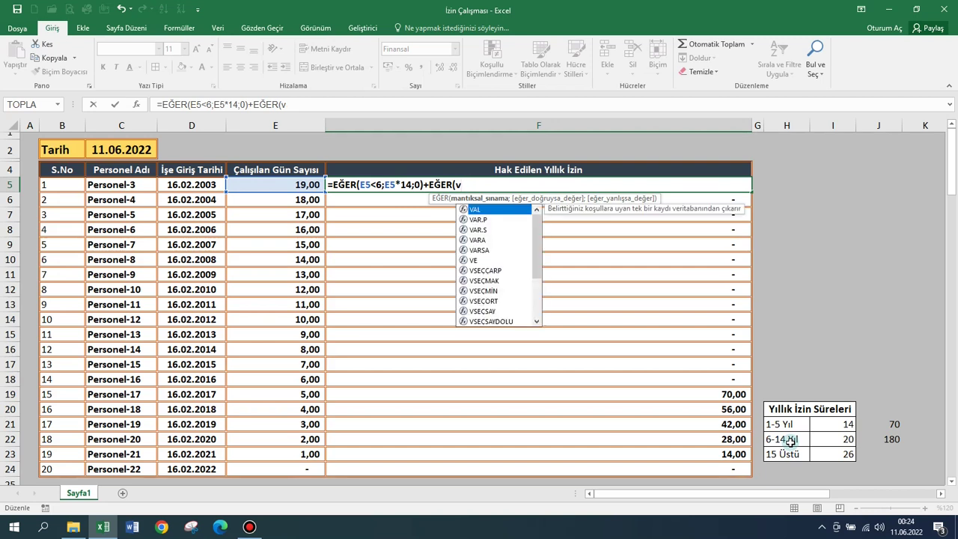
{"action": "type", "text": "e"}
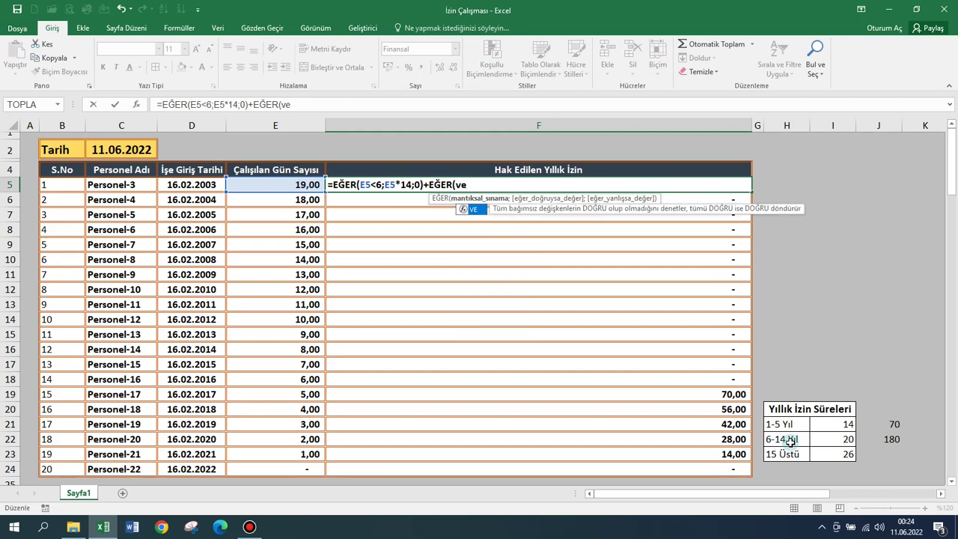
{"action": "key", "text": "Tab"}
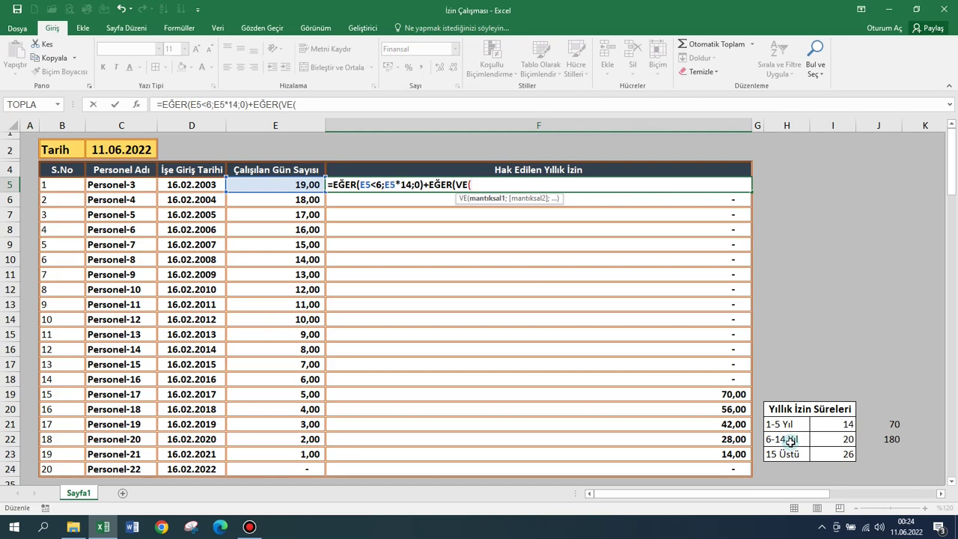
{"action": "left_click", "coordinate": [283, 186]}
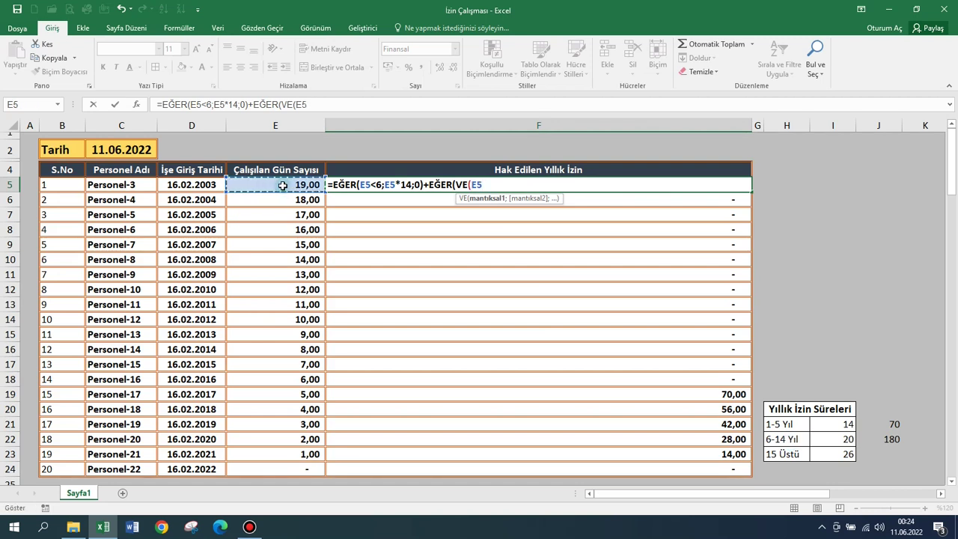
{"action": "type", "text": ">5"}
{"action": "type", "text": ";"}
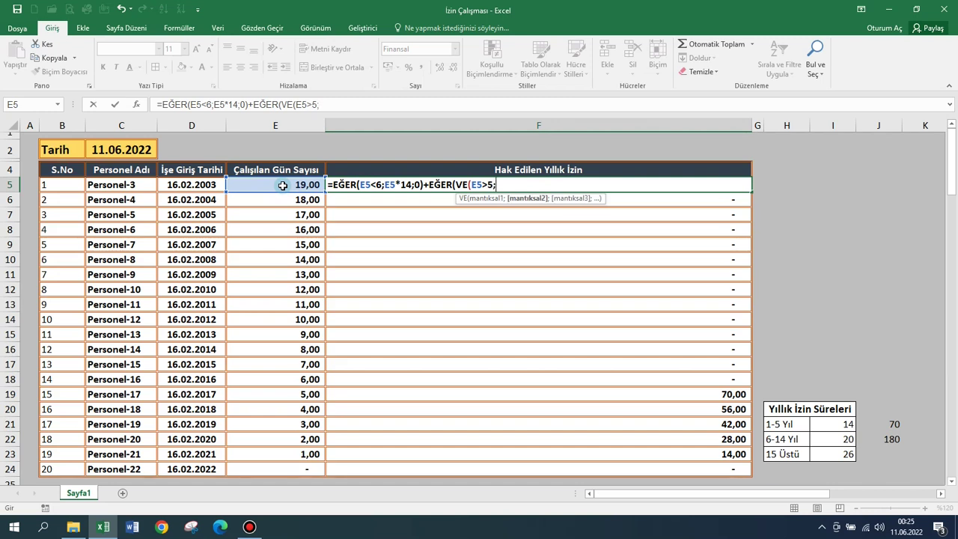
{"action": "left_click", "coordinate": [283, 186]}
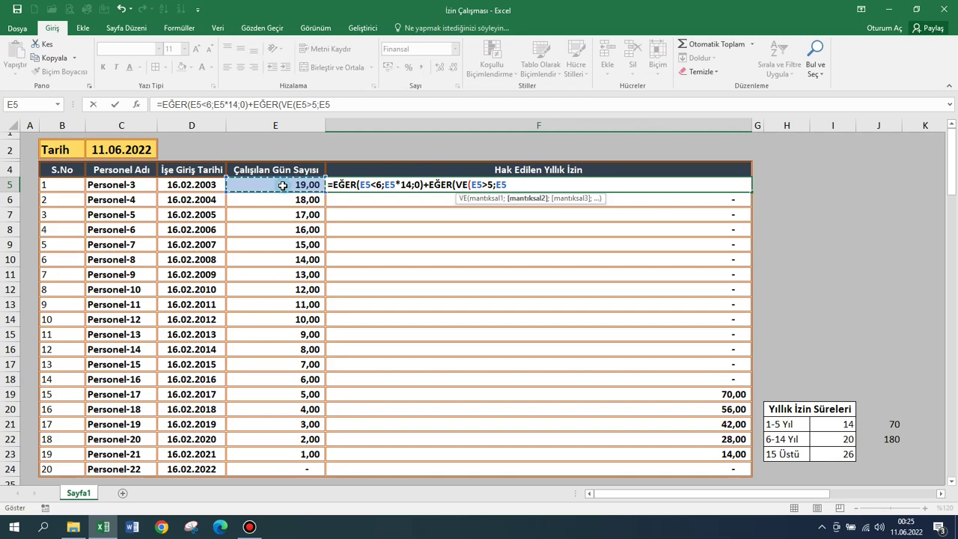
{"action": "type", "text": "<"}
{"action": "type", "text": "15"}
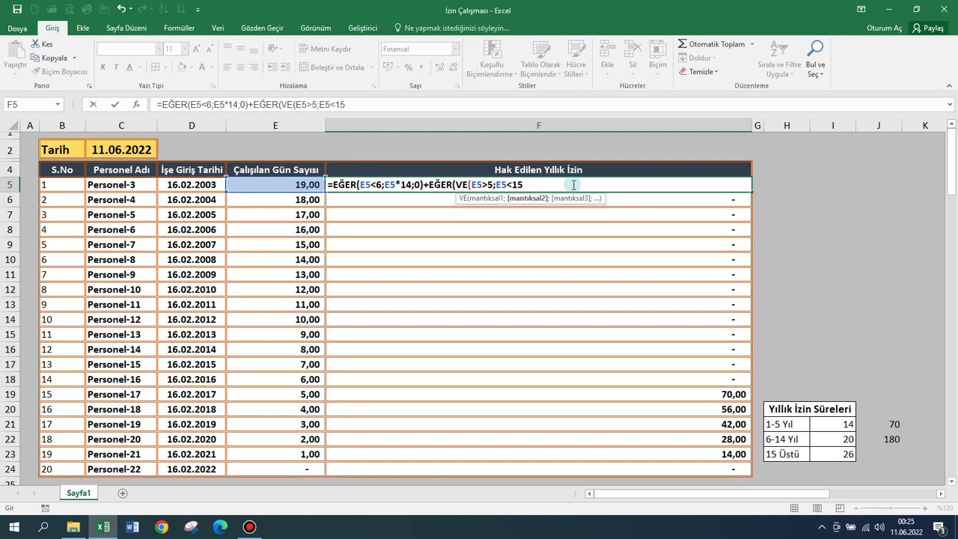
{"action": "type", "text": ")"}
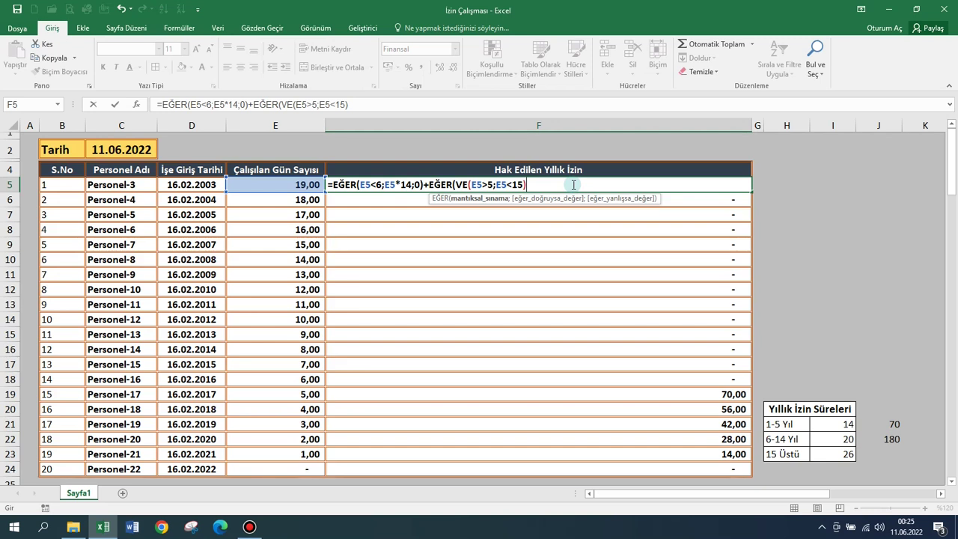
{"action": "type", "text": ";"}
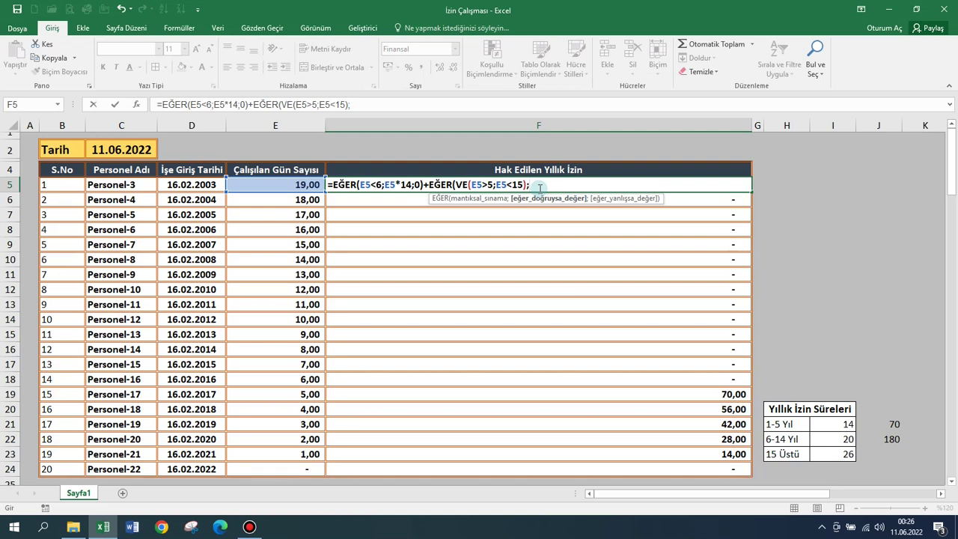
{"action": "type", "text": "70"}
{"action": "type", "text": "+"}
- Complete the true value as 70+(E5-5)*20, with 0 otherwise, and commit F5's formula
{"action": "left_click", "coordinate": [274, 186]}
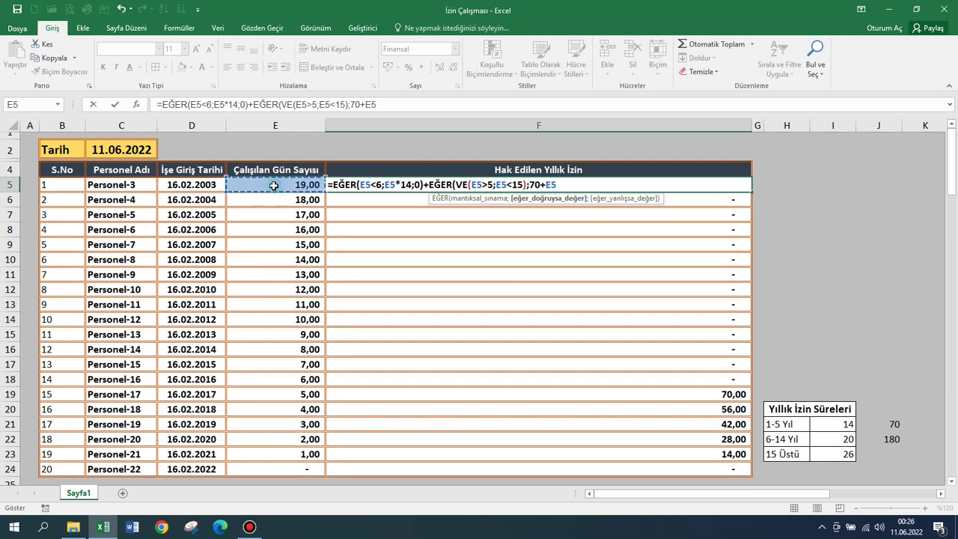
{"action": "type", "text": "-"}
{"action": "type", "text": "5"}
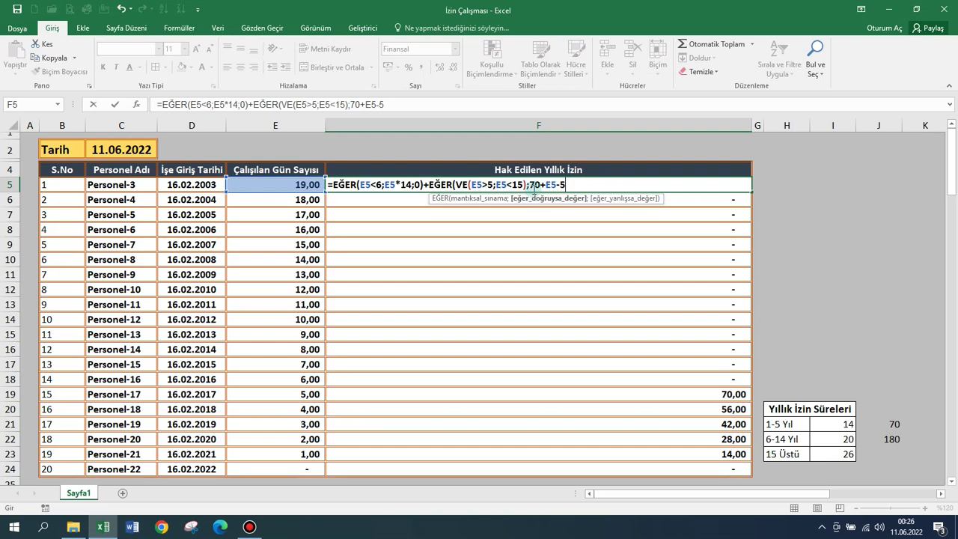
{"action": "left_click", "coordinate": [545, 184]}
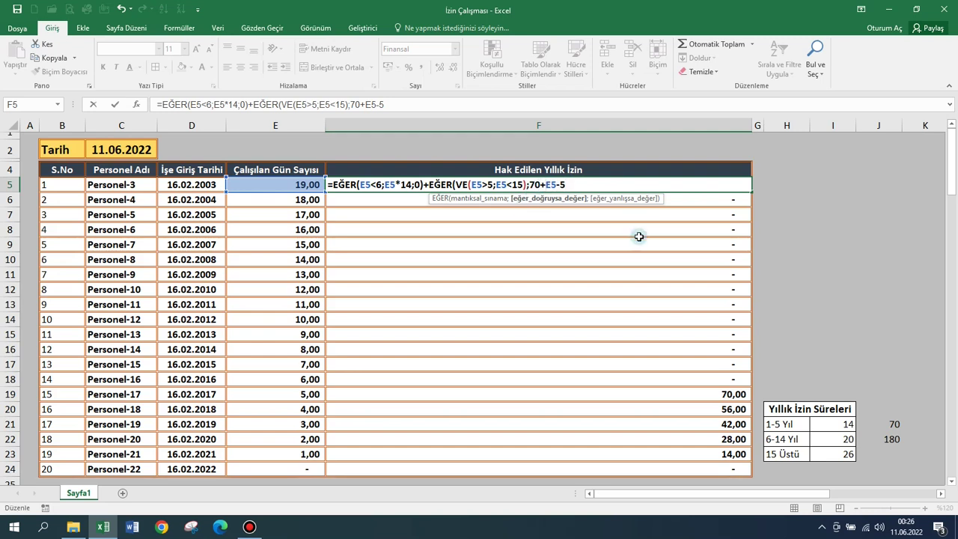
{"action": "type", "text": "("}
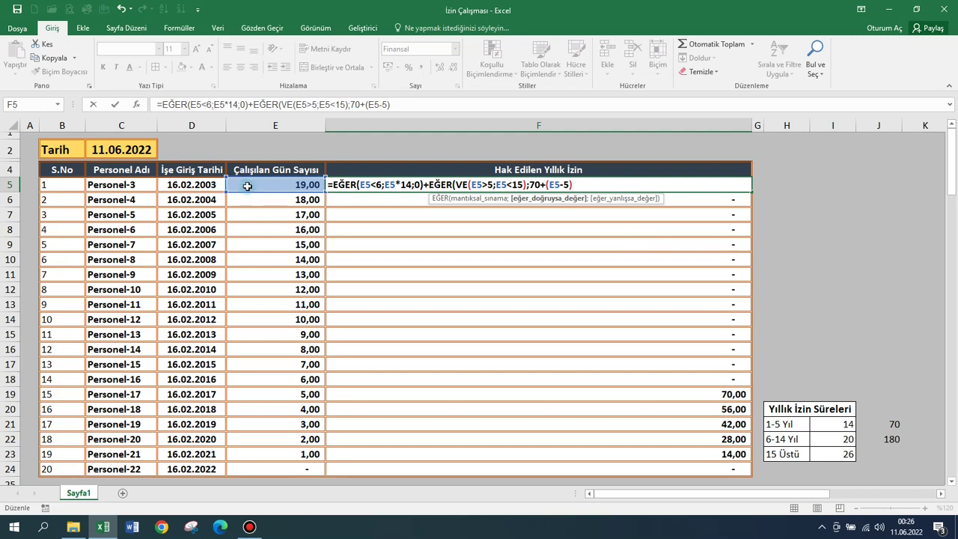
{"action": "type", "text": "*"}
{"action": "type", "text": "20"}
{"action": "type", "text": ";"}
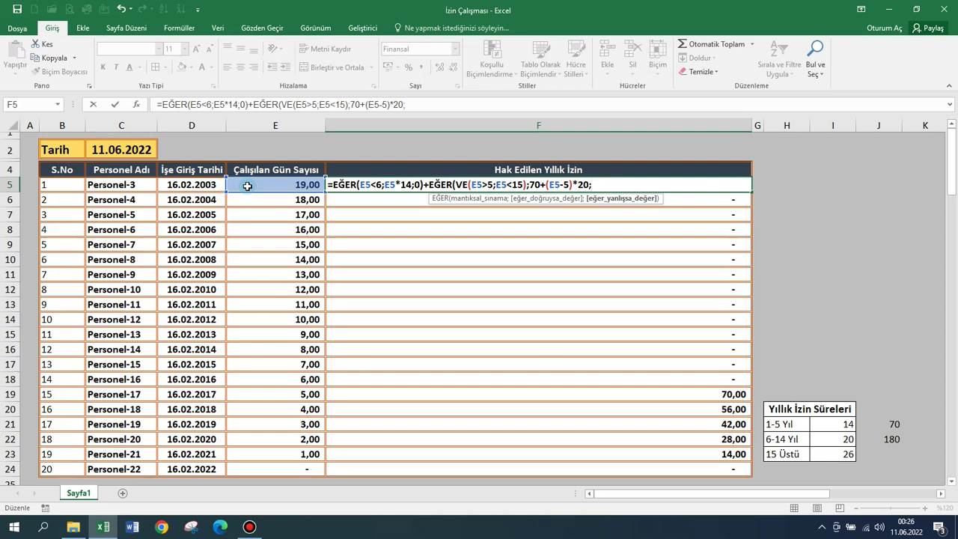
{"action": "type", "text": "0"}
{"action": "key", "text": "Return"}
{"action": "key", "text": "Return"}
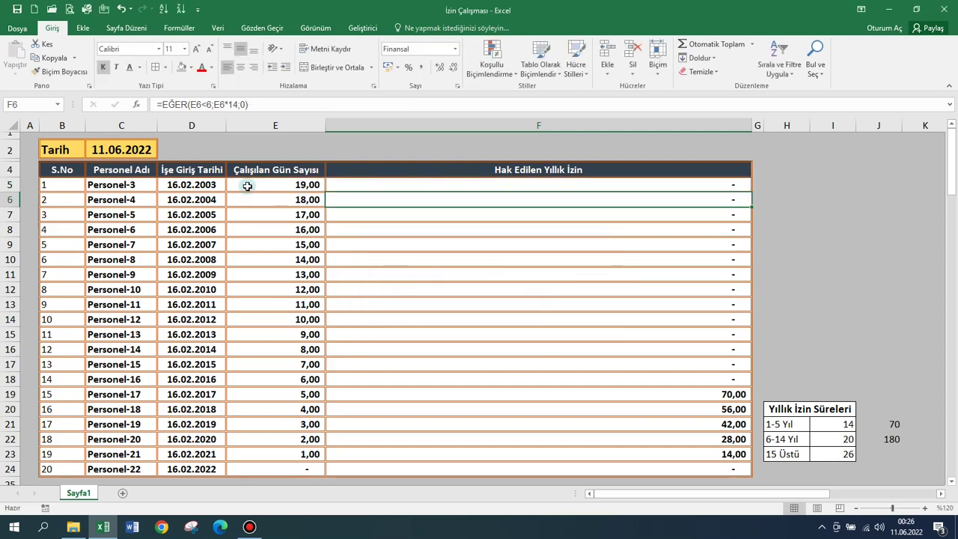
- Fill the two-condition formula to F24 and check results like 250,00 and 230,00 in F10–F23
{"action": "left_click", "coordinate": [583, 185]}
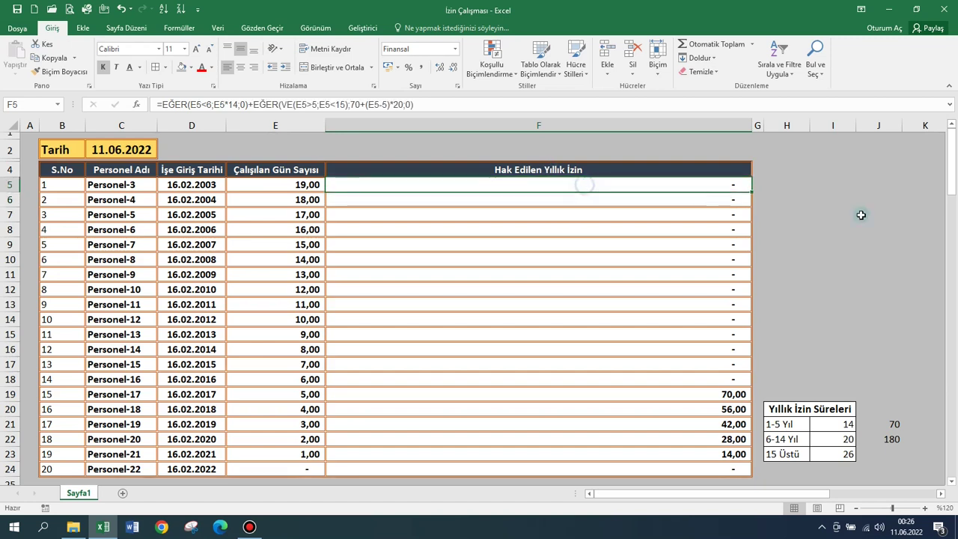
{"action": "double_click", "coordinate": [751, 193]}
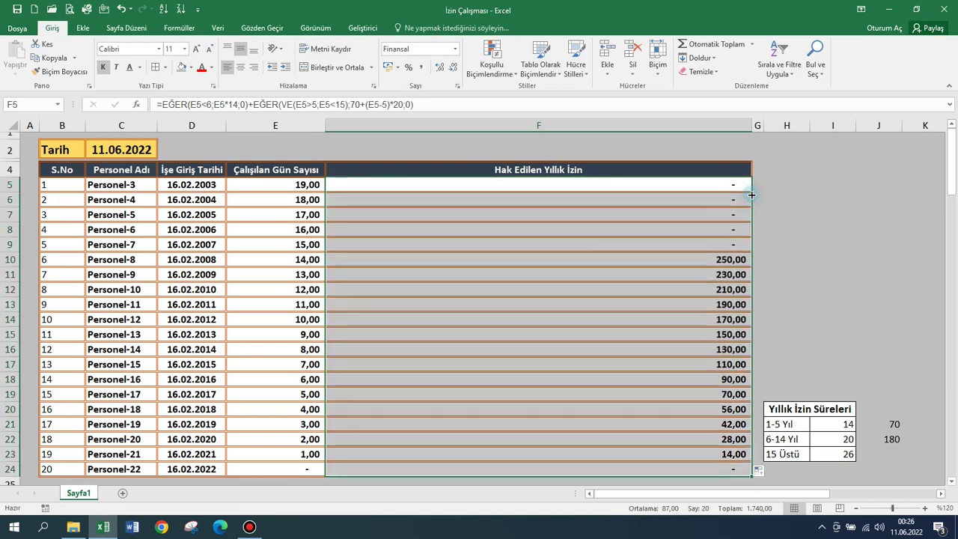
{"action": "left_click", "coordinate": [308, 256]}
{"action": "left_click", "coordinate": [308, 245]}
{"action": "left_click", "coordinate": [309, 257]}
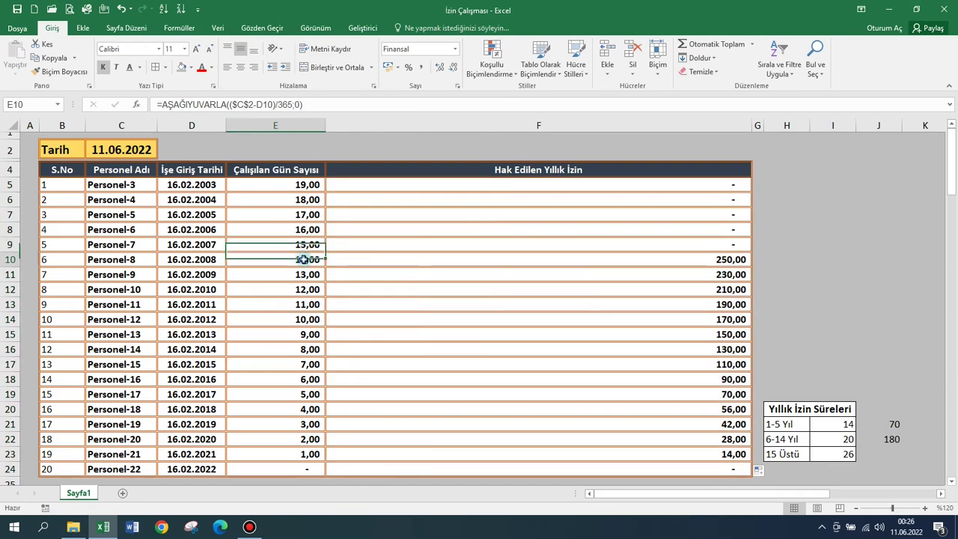
{"action": "left_click", "coordinate": [305, 245]}
{"action": "left_click", "coordinate": [310, 258]}
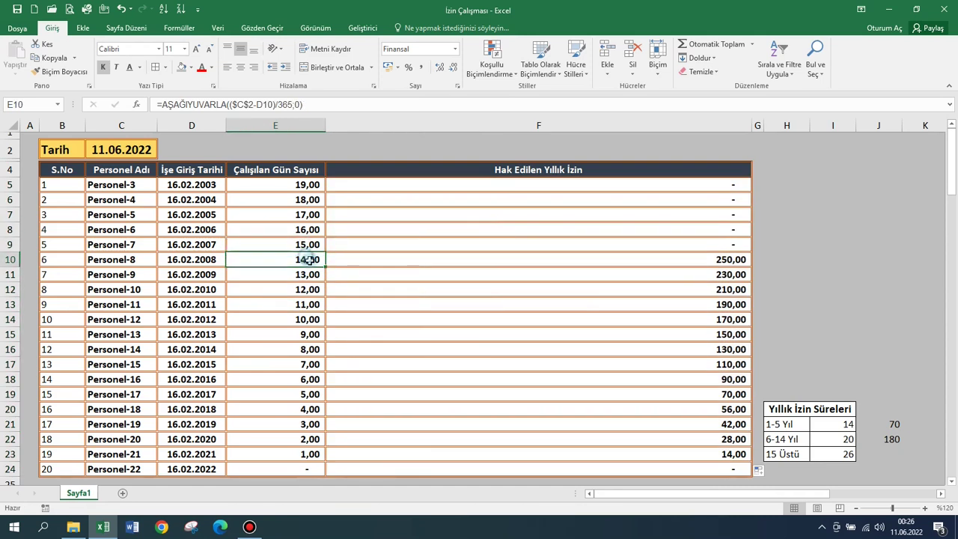
{"action": "left_click", "coordinate": [700, 261]}
{"action": "left_click_drag", "start_coordinate": [701, 260], "coordinate": [679, 463]}
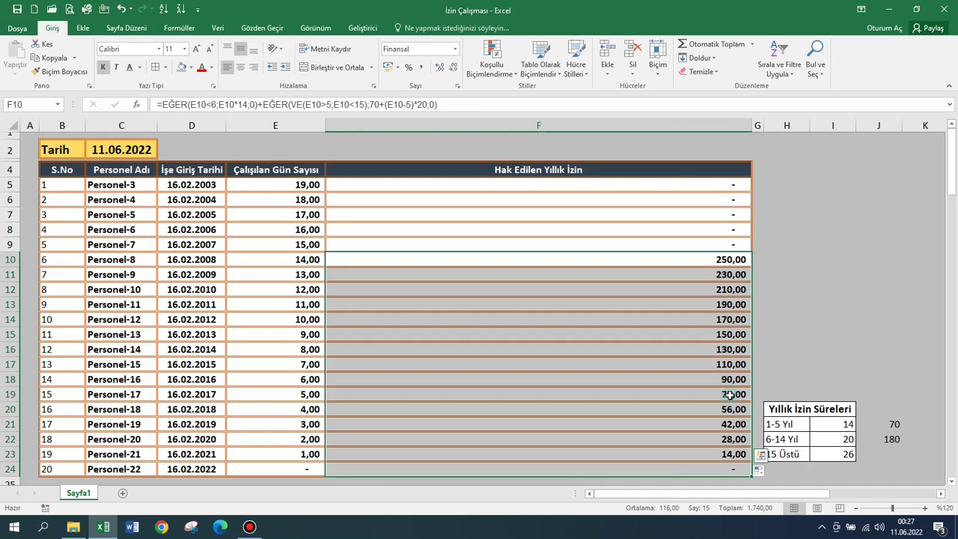
{"action": "left_click", "coordinate": [677, 379]}
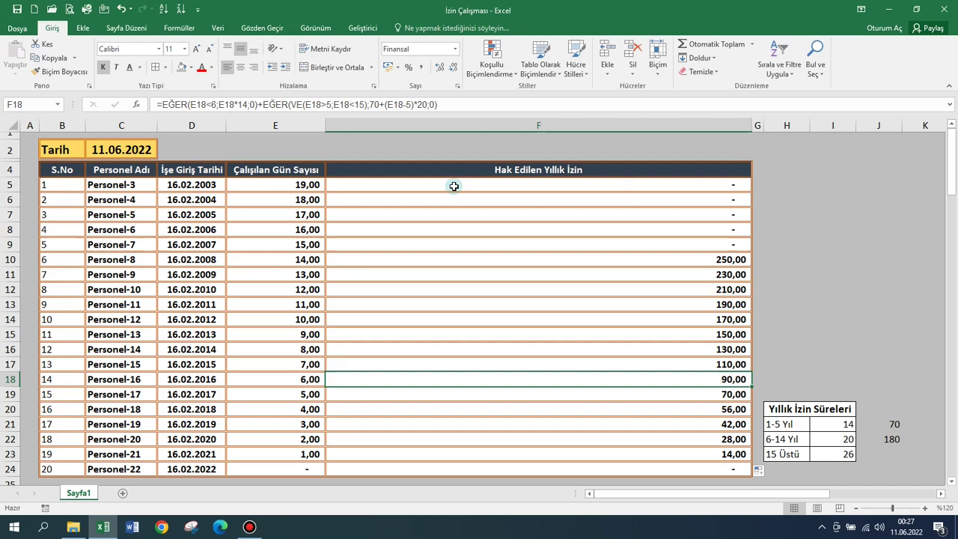
{"action": "left_click", "coordinate": [614, 184]}
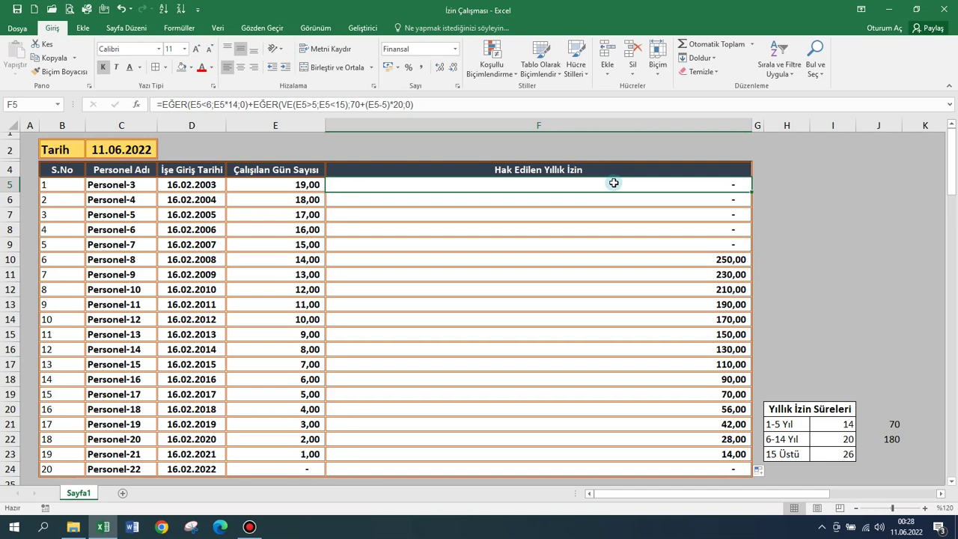
{"action": "double_click", "coordinate": [558, 184]}
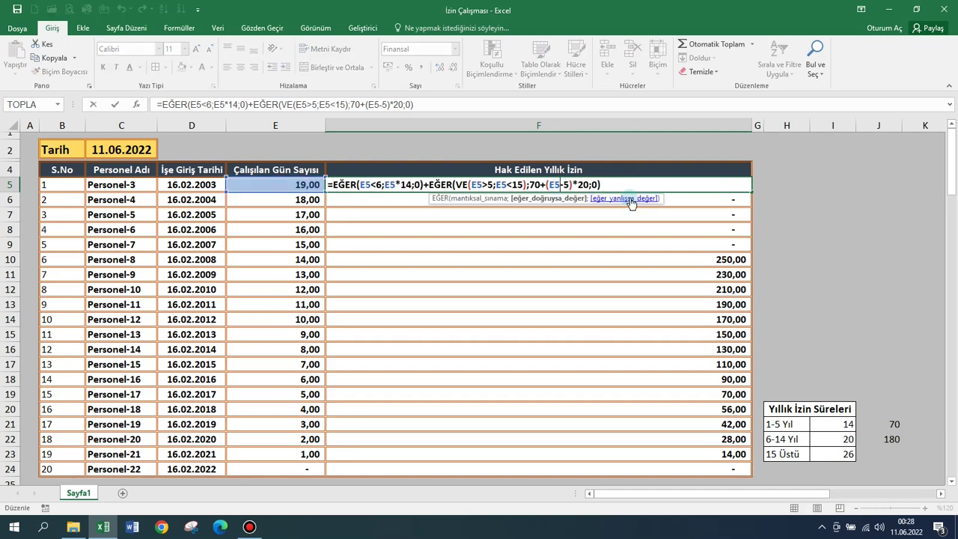
- Append a third EĞER condition testing E5>14 to the end of F5's formula
{"action": "left_click", "coordinate": [631, 186]}
{"action": "type", "text": "+"}
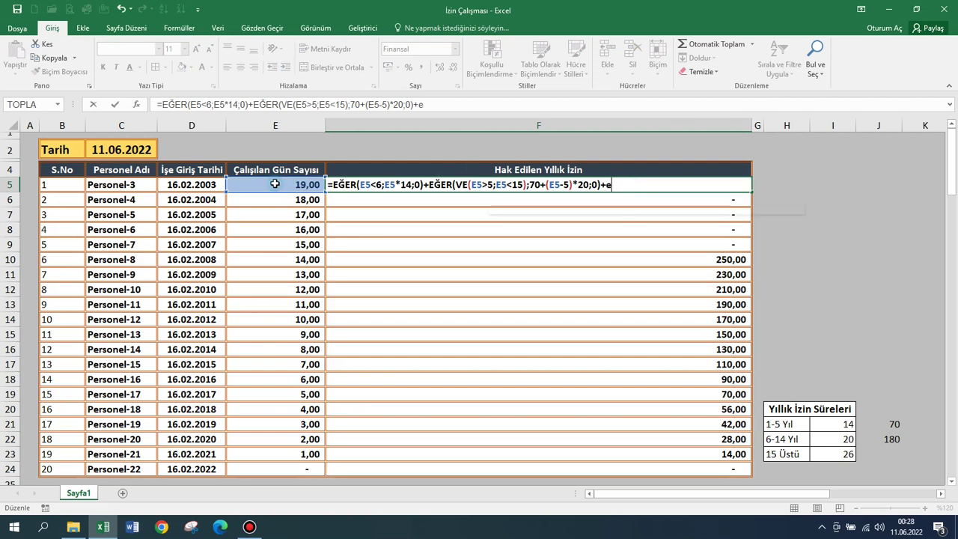
{"action": "type", "text": "eğe"}
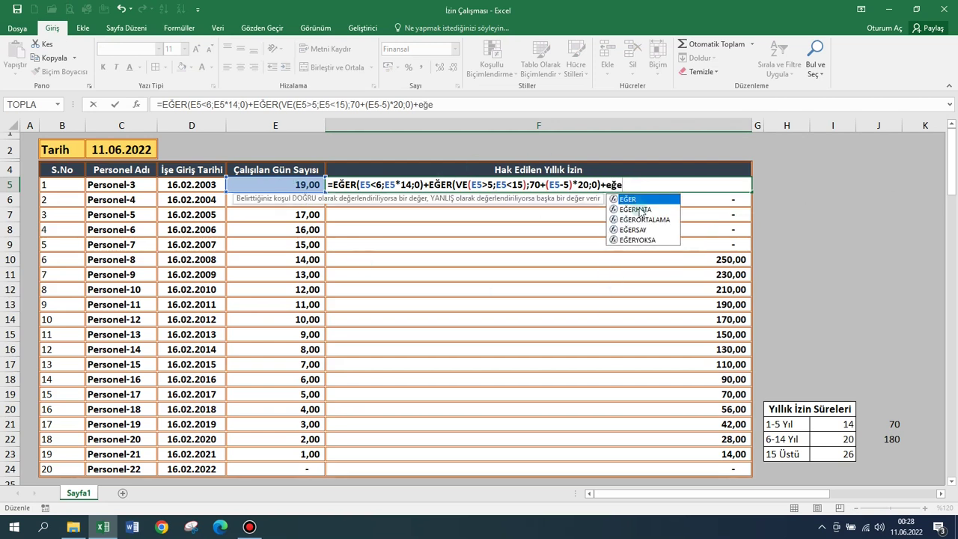
{"action": "double_click", "coordinate": [636, 199]}
{"action": "left_click", "coordinate": [302, 186]}
{"action": "type", "text": ">14"}
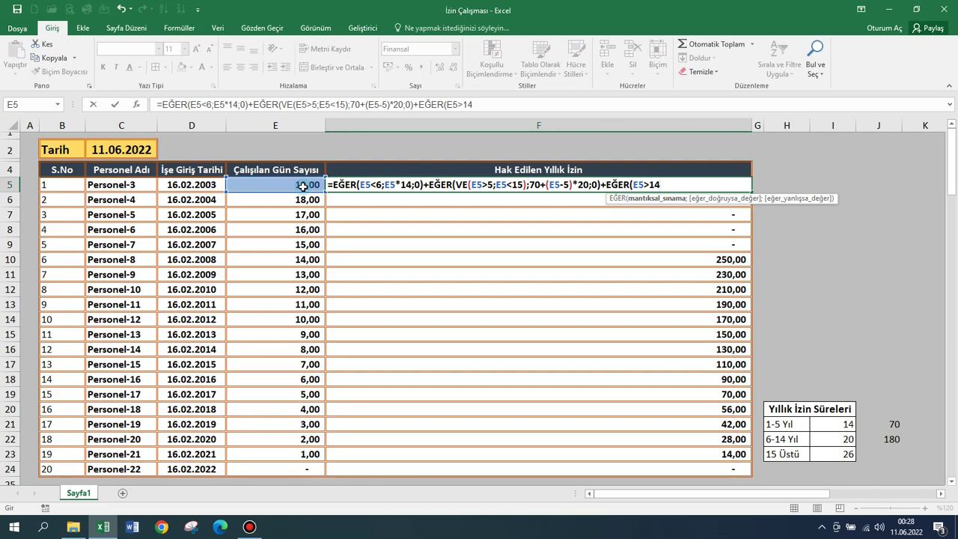
{"action": "type", "text": ";"}
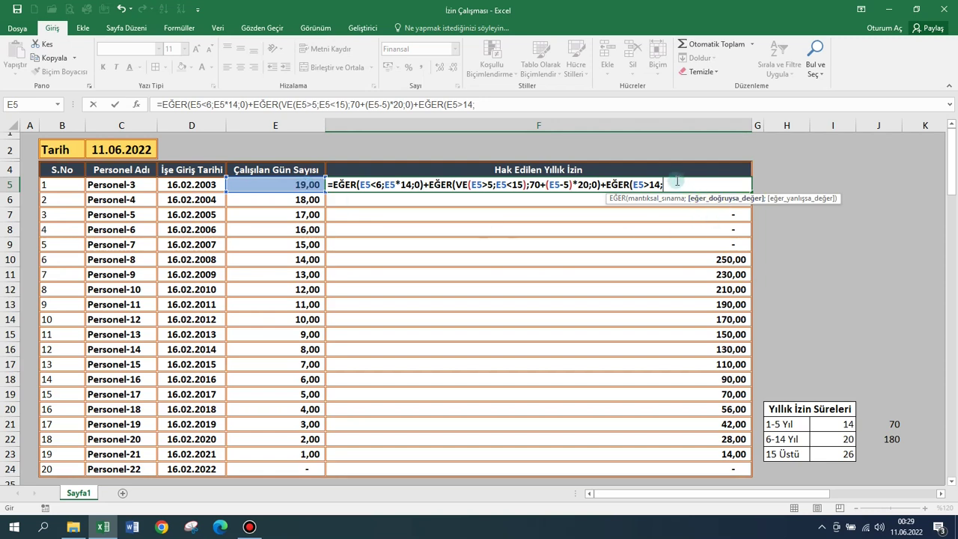
- Start the over-14 branch as 250+E5-14, trimming the stray closing bracket and separator
{"action": "type", "text": "250"}
{"action": "type", "text": "+"}
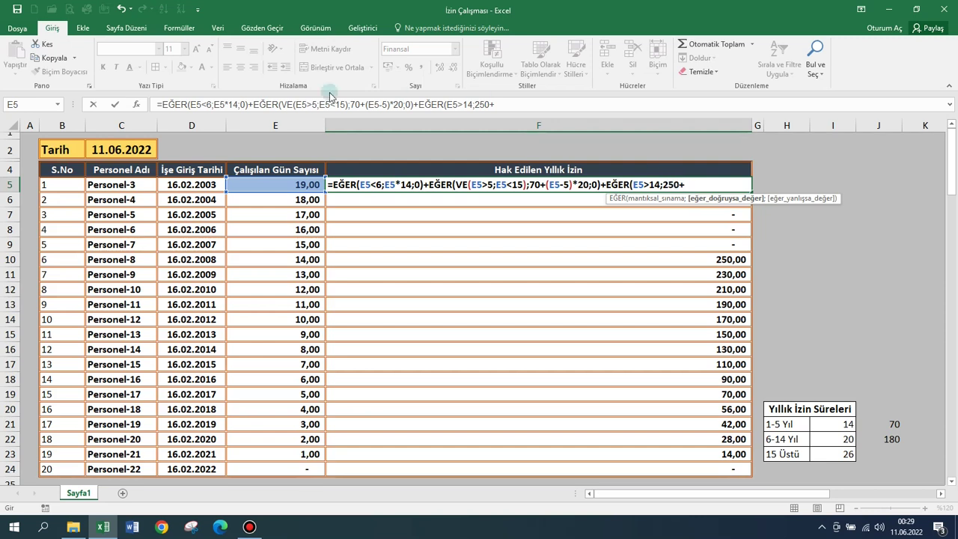
{"action": "left_click", "coordinate": [274, 187]}
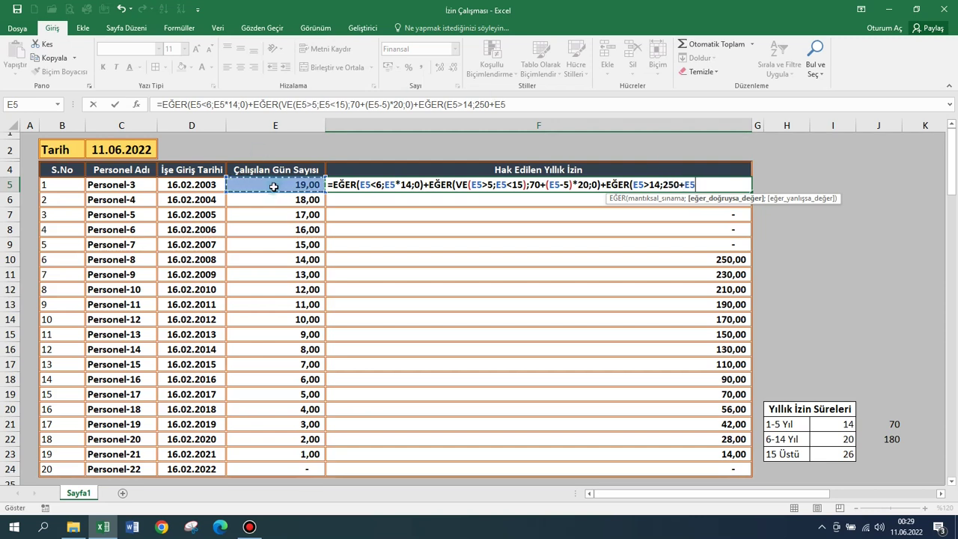
{"action": "type", "text": "-14"}
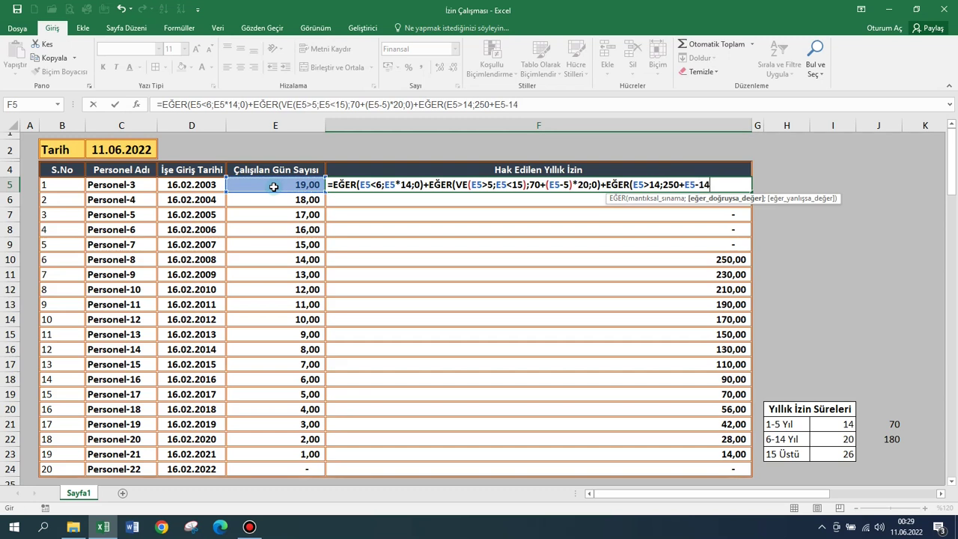
{"action": "type", "text": ")"}
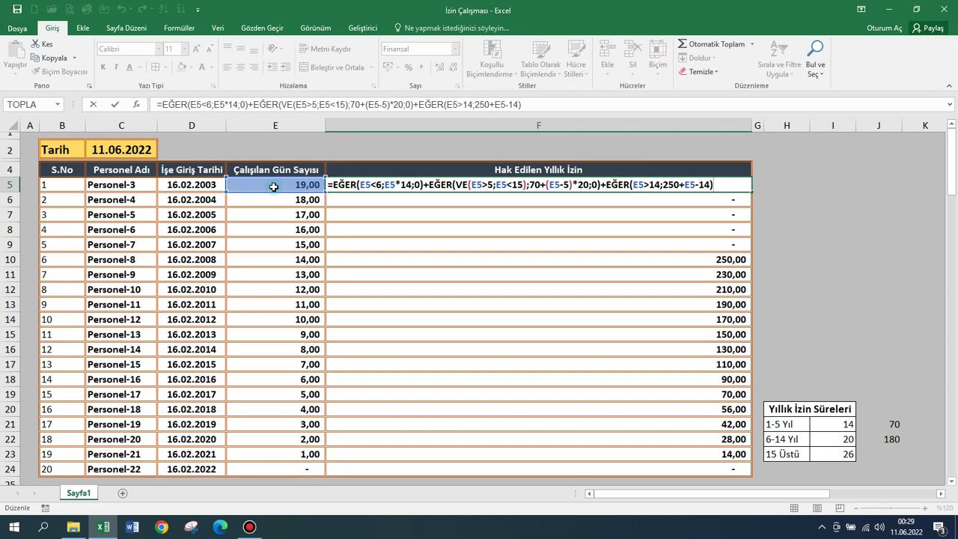
{"action": "type", "text": ";"}
{"action": "key", "text": "BackSpace"}
{"action": "key", "text": "BackSpace"}
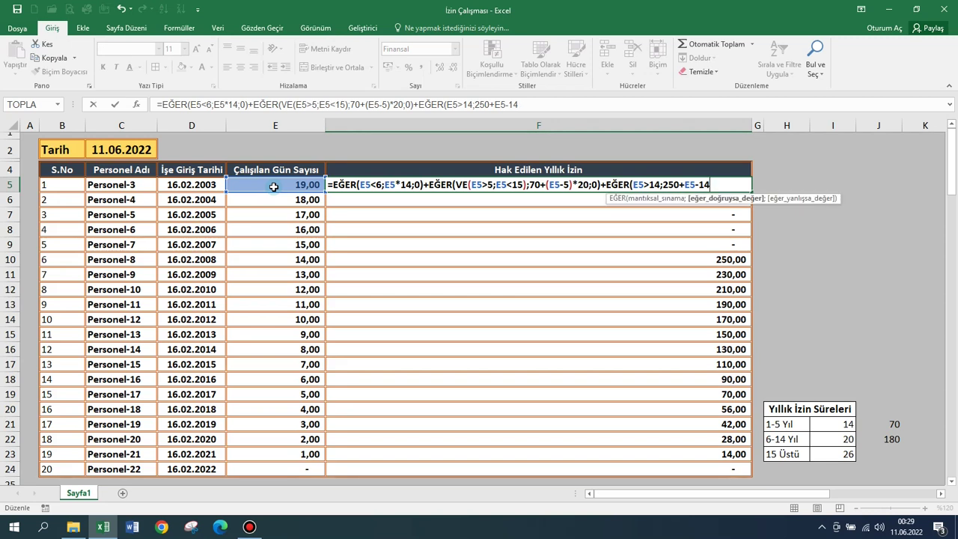
{"action": "key", "text": "F2"}
{"action": "key", "text": "F2"}
{"action": "key", "text": "End"}
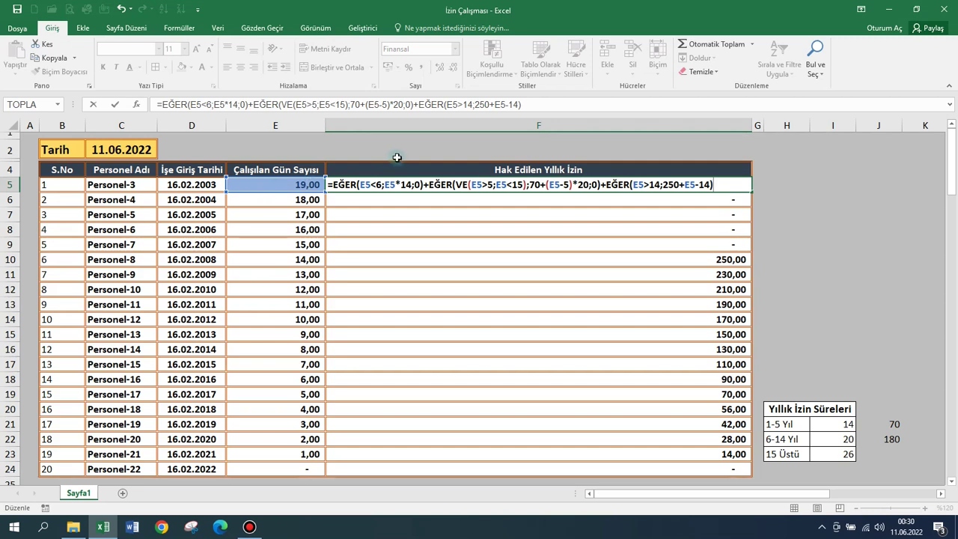
- Wrap E5-14 in brackets, multiply by 26 and add the ;0 fallback, giving 380,00
{"action": "double_click", "coordinate": [695, 186]}
{"action": "left_click", "coordinate": [684, 185]}
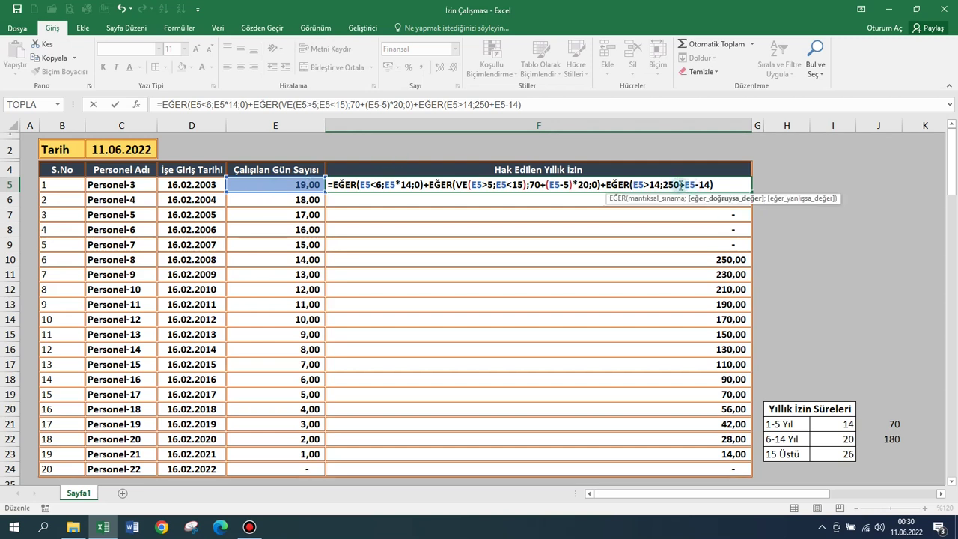
{"action": "type", "text": "("}
{"action": "key", "text": "Right"}
{"action": "key", "text": "Right"}
{"action": "key", "text": "Right"}
{"action": "key", "text": "Right"}
{"action": "key", "text": "Right"}
{"action": "key", "text": "Right"}
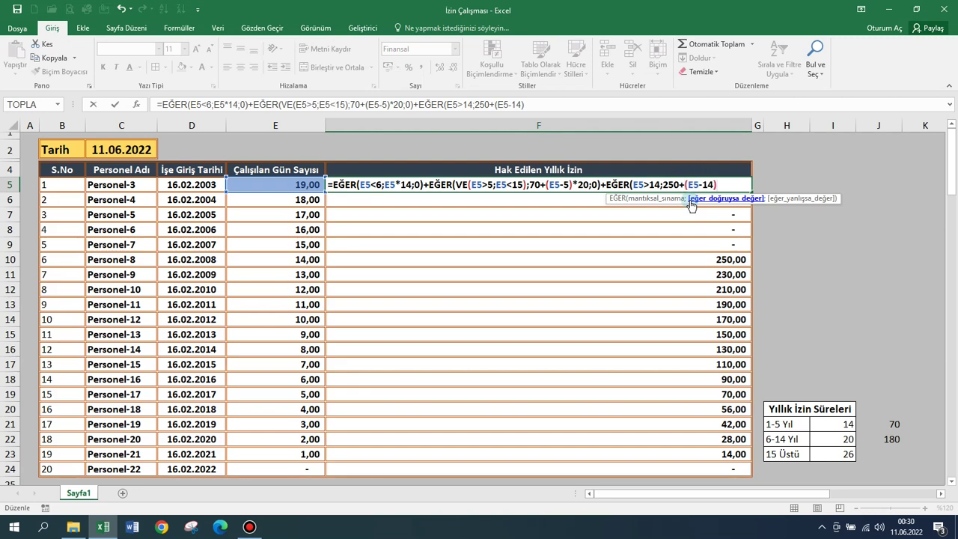
{"action": "type", "text": "*"}
{"action": "type", "text": "26"}
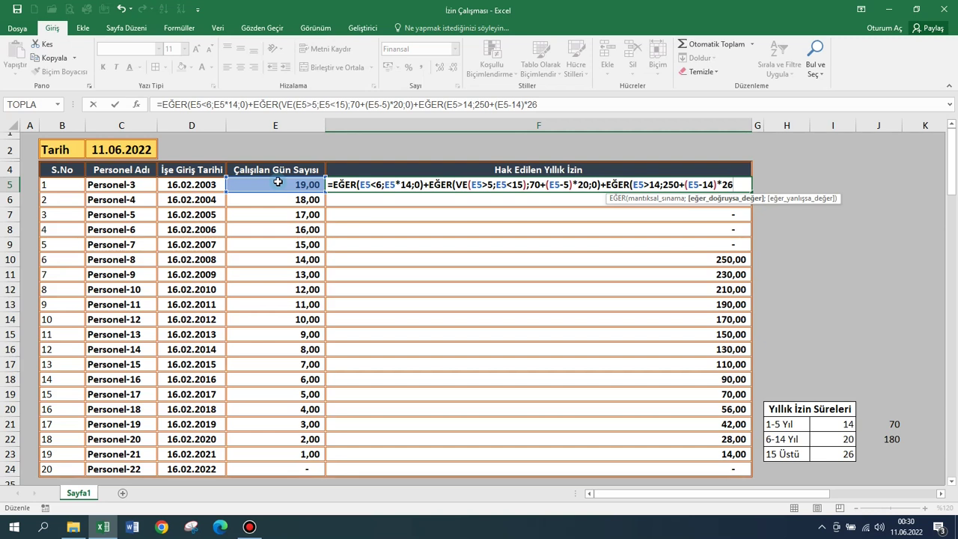
{"action": "type", "text": ";"}
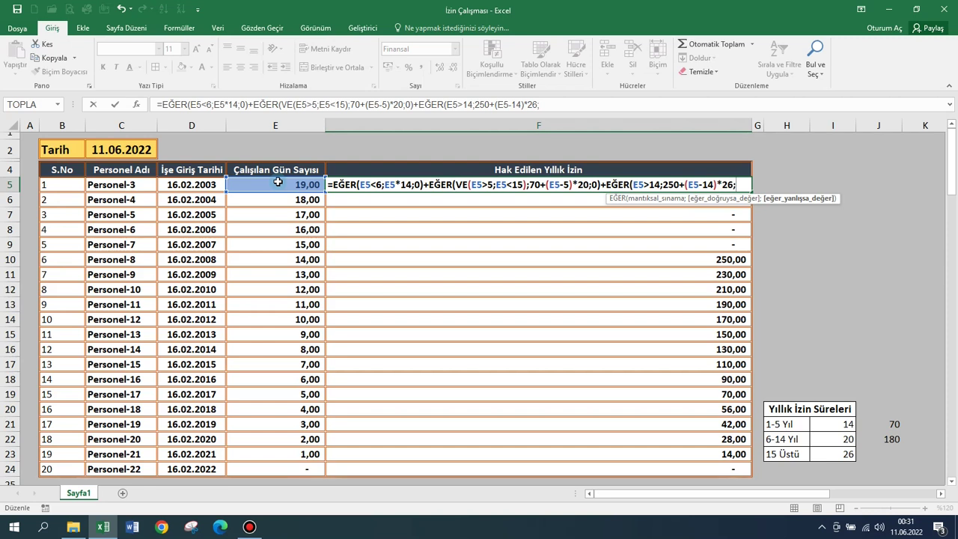
{"action": "type", "text": "0"}
{"action": "type", "text": ")"}
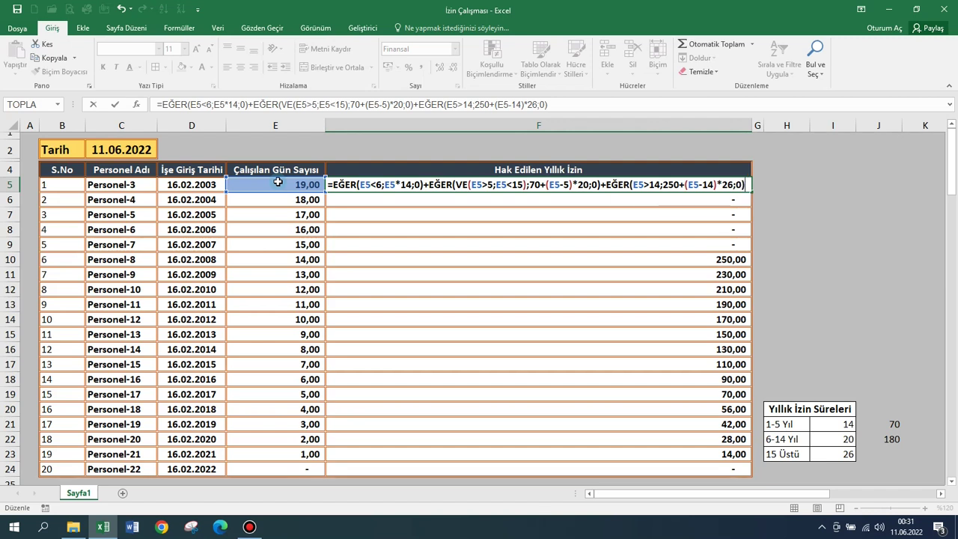
{"action": "key", "text": "ctrl+Return"}
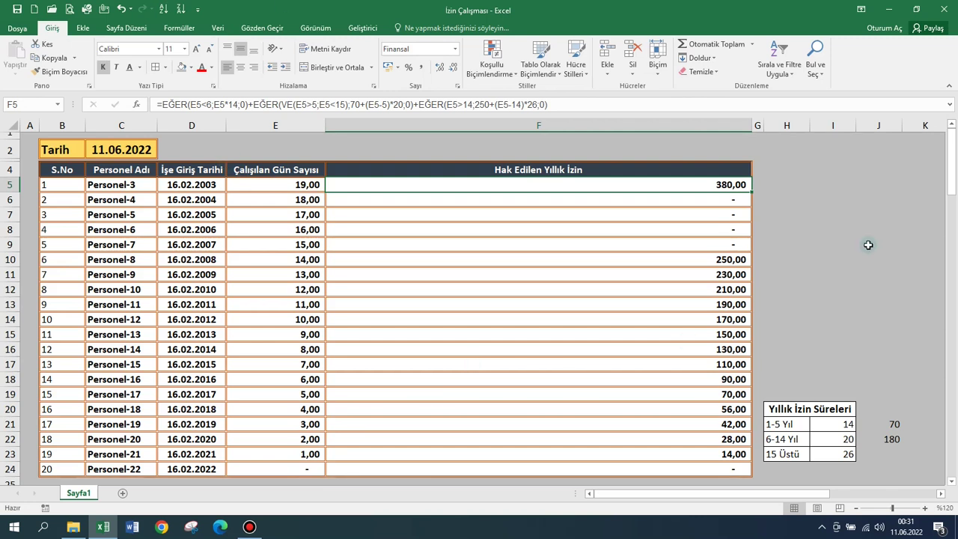
- Fill F5's leave formula down to F24, narrow column F, then check E5 and F5
{"action": "double_click", "coordinate": [752, 193]}
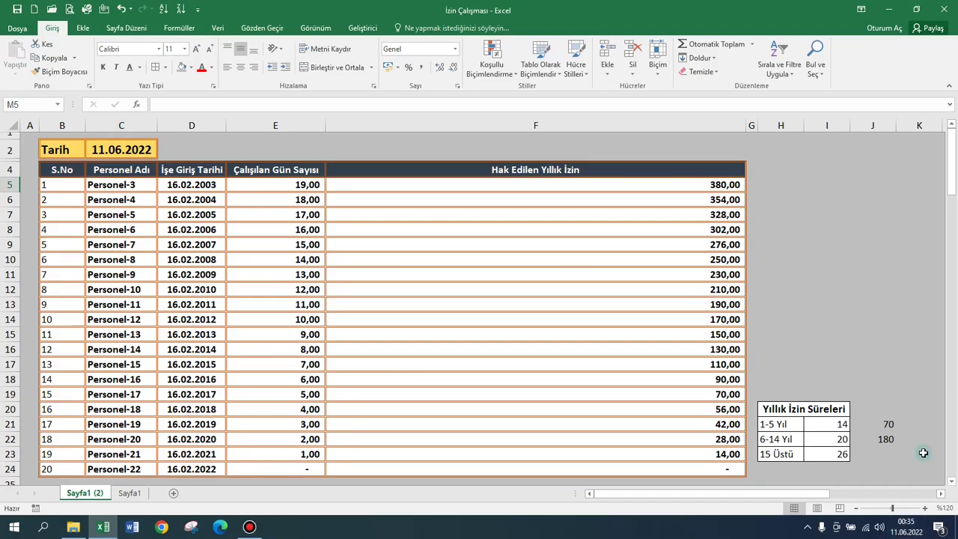
{"action": "left_click_drag", "start_coordinate": [748, 128], "coordinate": [421, 127]}
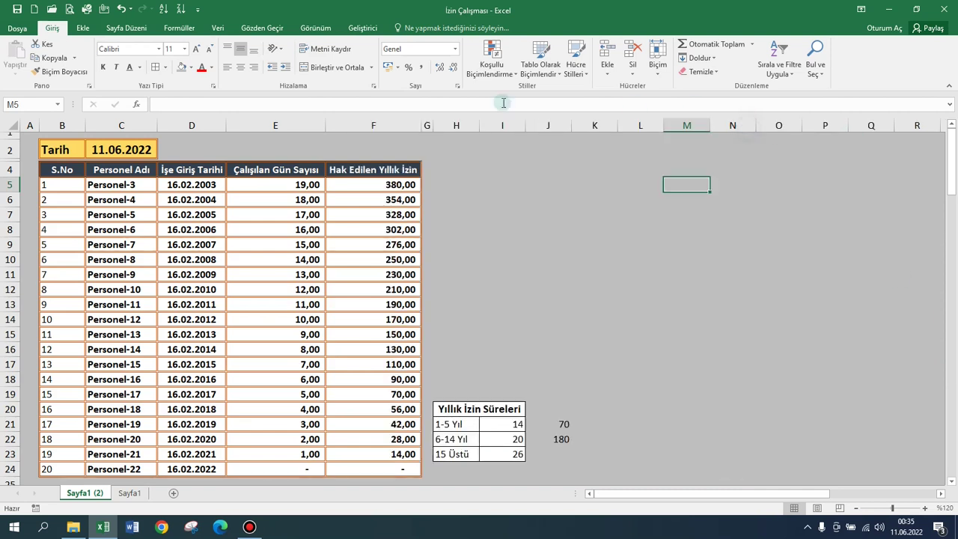
{"action": "left_click", "coordinate": [297, 184]}
{"action": "left_click", "coordinate": [410, 187]}
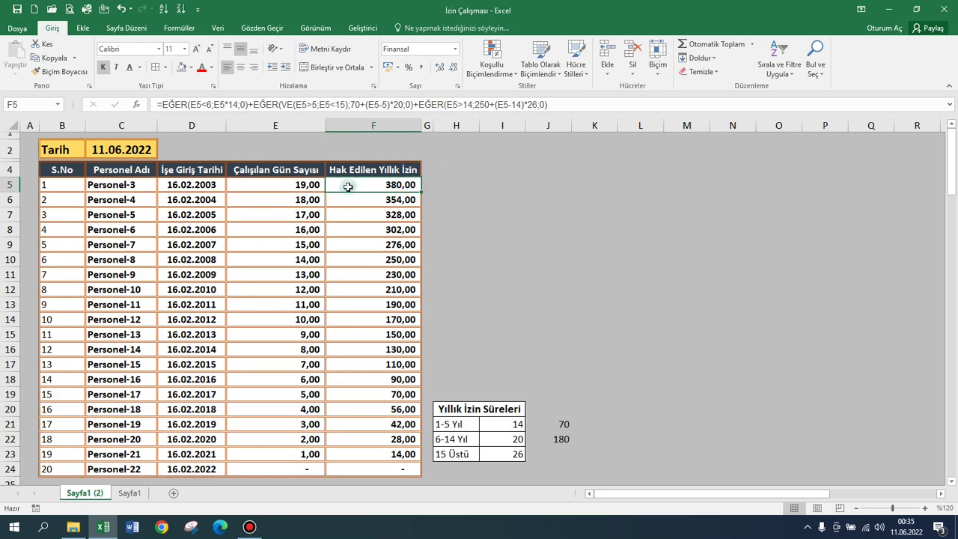
{"action": "left_click", "coordinate": [306, 191]}
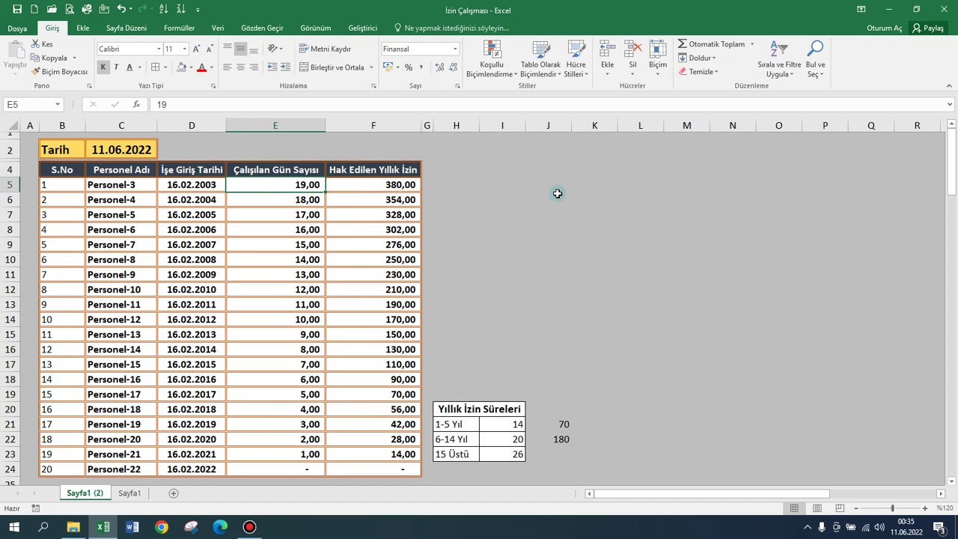
{"action": "type", "text": "1"}
{"action": "key", "text": "Return"}
{"action": "key", "text": "Up"}
{"action": "type", "text": "1"}
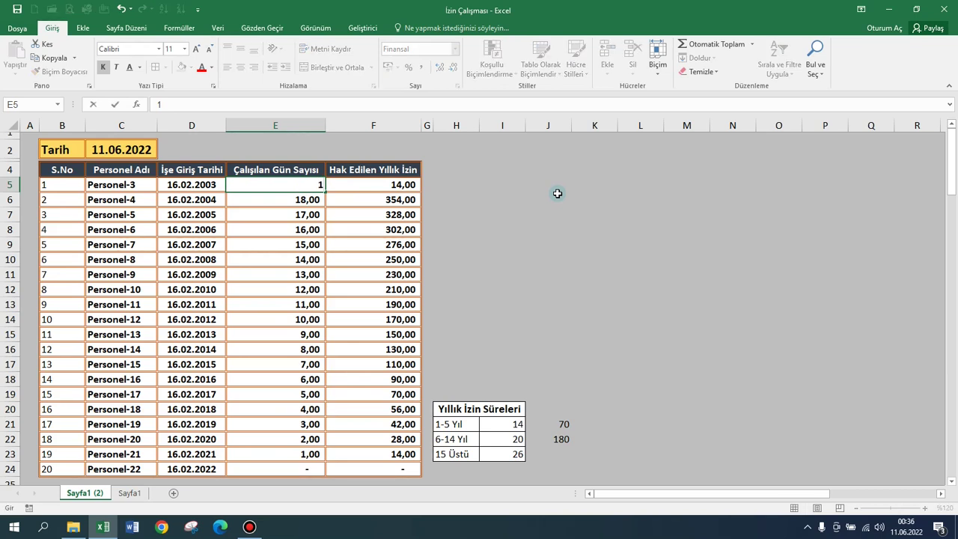
{"action": "type", "text": "6"}
{"action": "key", "text": "Return"}
{"action": "key", "text": "Up"}
{"action": "key", "text": "F2"}
{"action": "key", "text": "BackSpace"}
{"action": "type", "text": "15"}
{"action": "key", "text": "Return"}
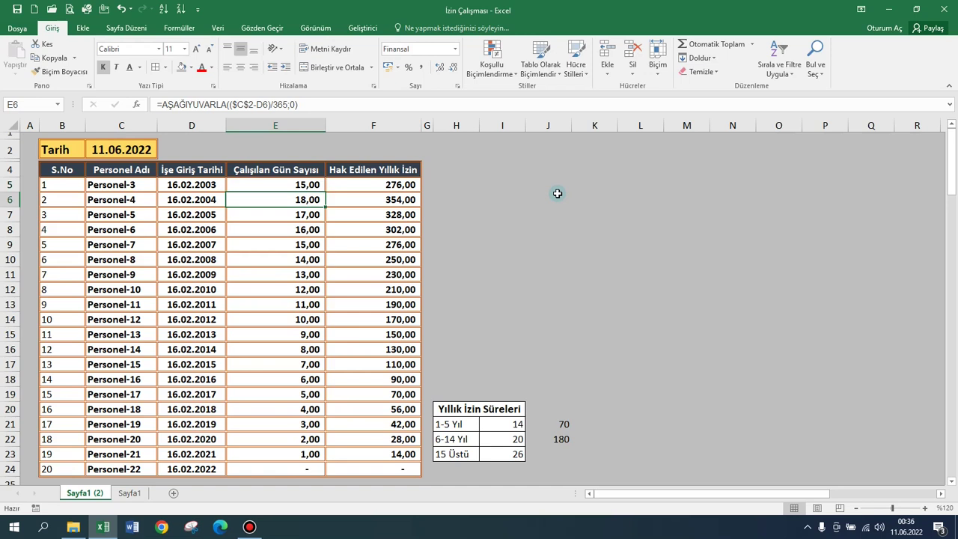
{"action": "key", "text": "Up"}
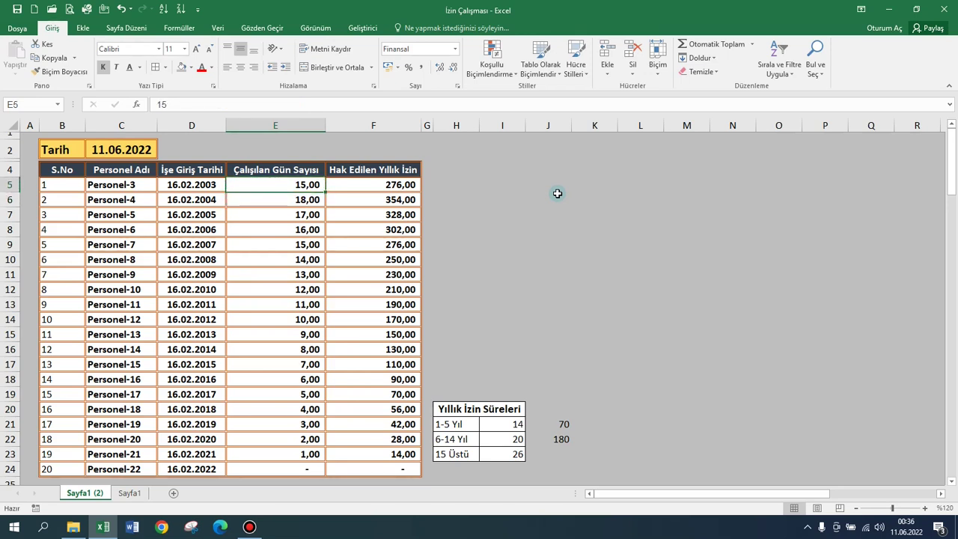
{"action": "key", "text": "F2"}
{"action": "key", "text": "BackSpace"}
{"action": "type", "text": "9"}
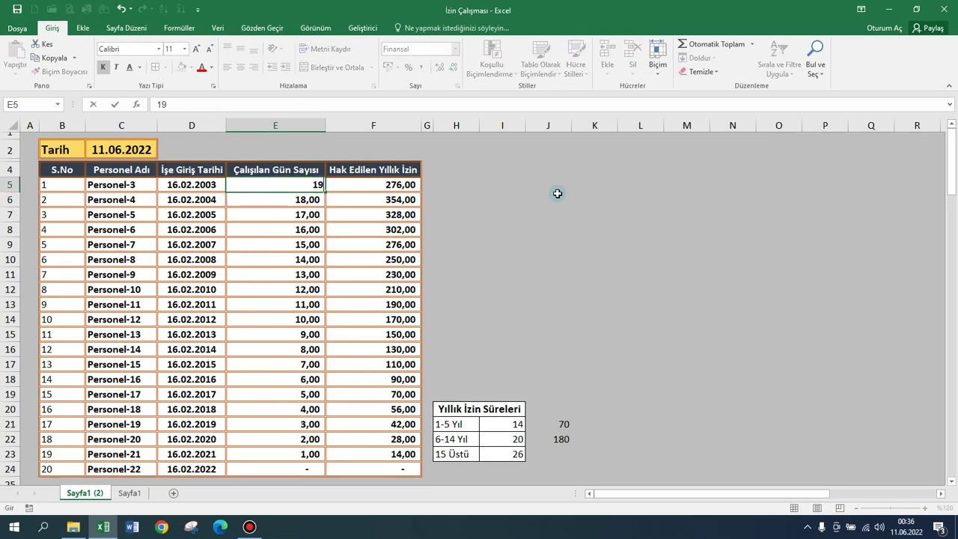
{"action": "key", "text": "Return"}
{"action": "key", "text": "Up"}
{"action": "key", "text": "Right"}
{"action": "key", "text": "Right"}
{"action": "key", "text": "Down"}
{"action": "key", "text": "Down"}
{"action": "key", "text": "Right"}
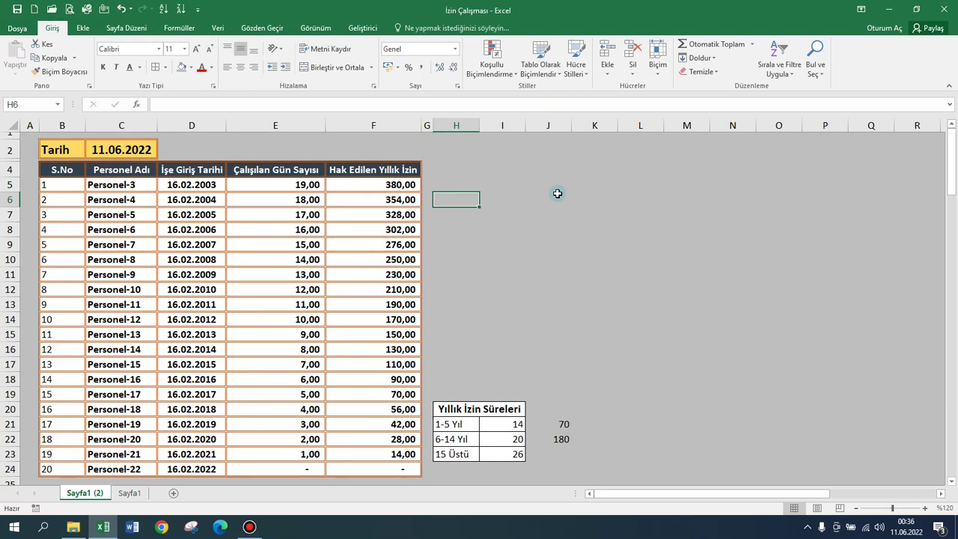
- Enter 5 years and 14 days in H6:I6, and 9 years and 20 days in H7:I7
{"action": "key", "text": "Left"}
{"action": "key", "text": "Left"}
{"action": "key", "text": "Left"}
{"action": "key", "text": "Right"}
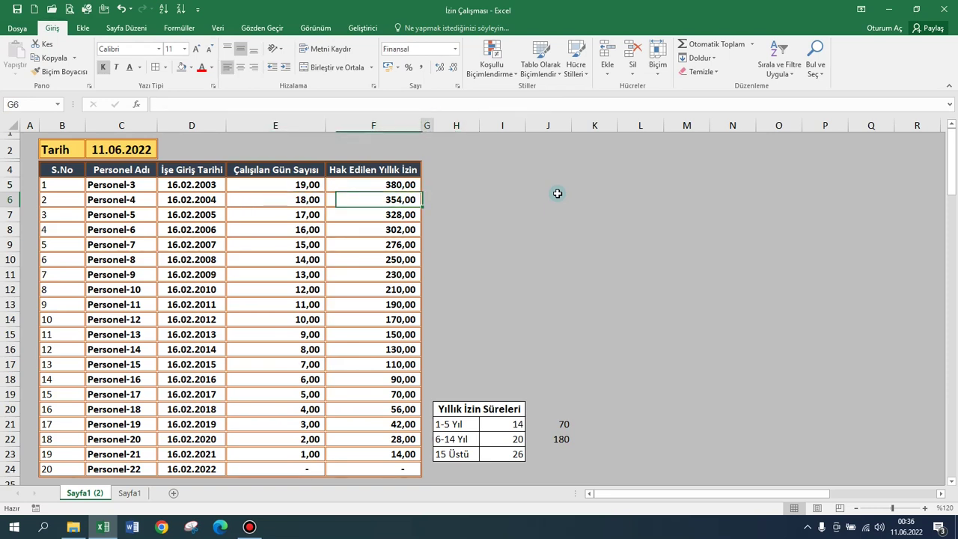
{"action": "key", "text": "Right"}
{"action": "key", "text": "Right"}
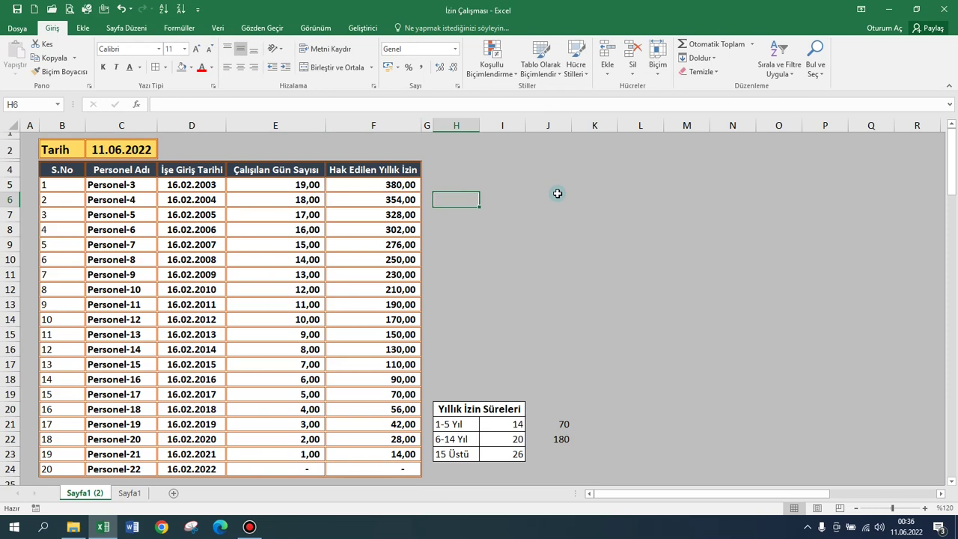
{"action": "key", "text": "Right"}
{"action": "key", "text": "Left"}
{"action": "type", "text": "5"}
{"action": "key", "text": "Right"}
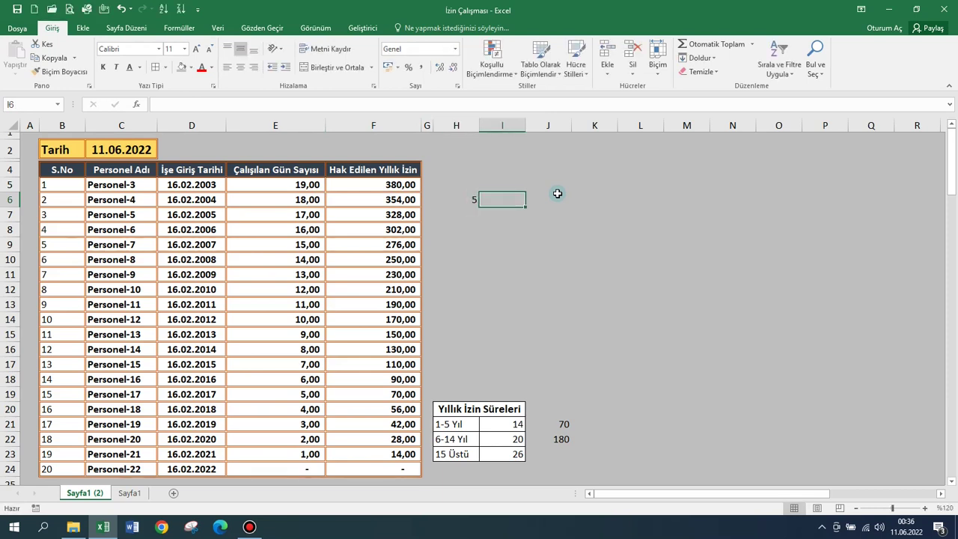
{"action": "key", "text": "F2"}
{"action": "type", "text": "14"}
{"action": "key", "text": "Return"}
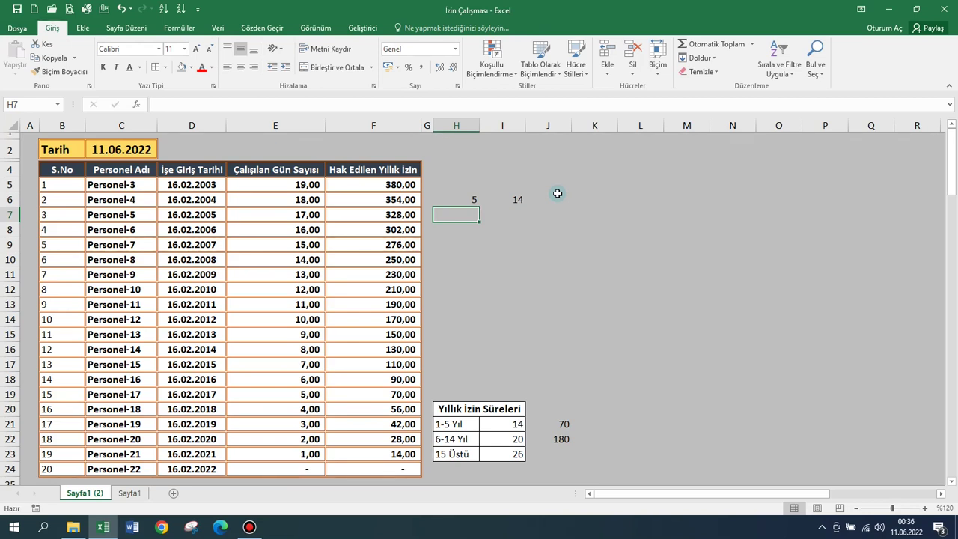
{"action": "type", "text": "9"}
{"action": "key", "text": "Return"}
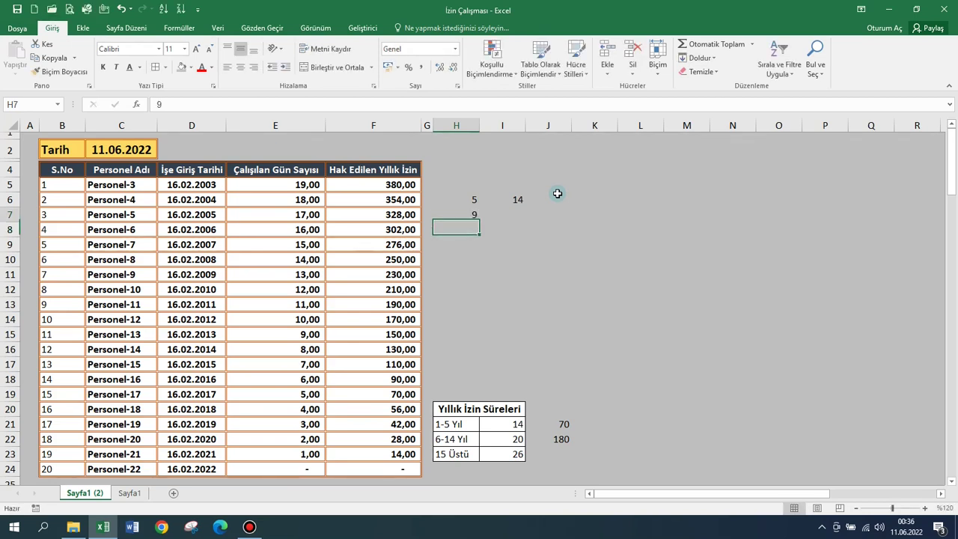
{"action": "key", "text": "Up"}
{"action": "key", "text": "Right"}
{"action": "type", "text": "20"}
{"action": "key", "text": "Return"}
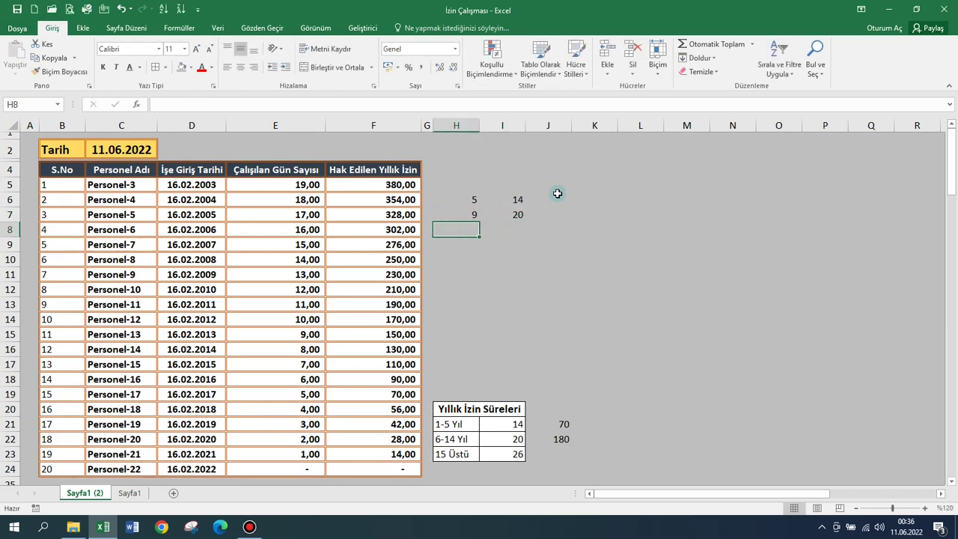
- Enter 4 years and 26 days in H8:I8
{"action": "key", "text": "Up"}
{"action": "key", "text": "shift+Up"}
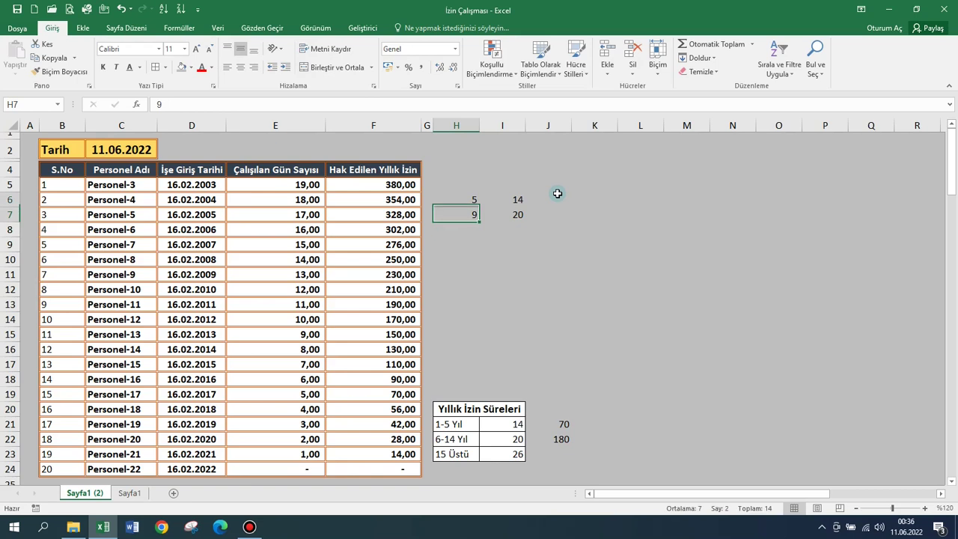
{"action": "key", "text": "Down"}
{"action": "key", "text": "F2"}
{"action": "type", "text": "4"}
{"action": "key", "text": "Return"}
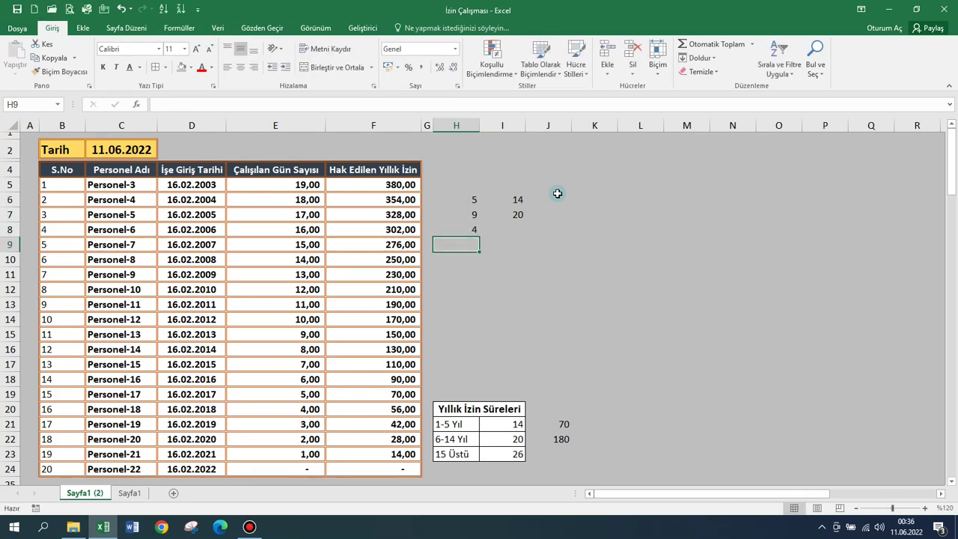
{"action": "key", "text": "Up"}
{"action": "key", "text": "Right"}
{"action": "type", "text": "26"}
{"action": "key", "text": "Up"}
{"action": "key", "text": "Up"}
{"action": "key", "text": "Right"}
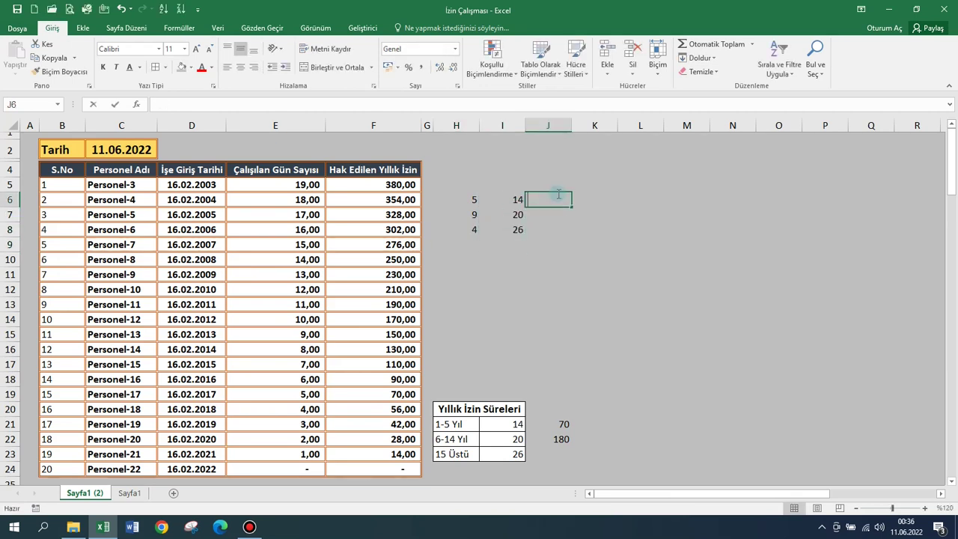
- Put the product =H6*I6 in J6, giving 70
{"action": "type", "text": "="}
{"action": "key", "text": "Left"}
{"action": "key", "text": "Left"}
{"action": "type", "text": "*"}
{"action": "key", "text": "Left"}
{"action": "key", "text": "Return"}
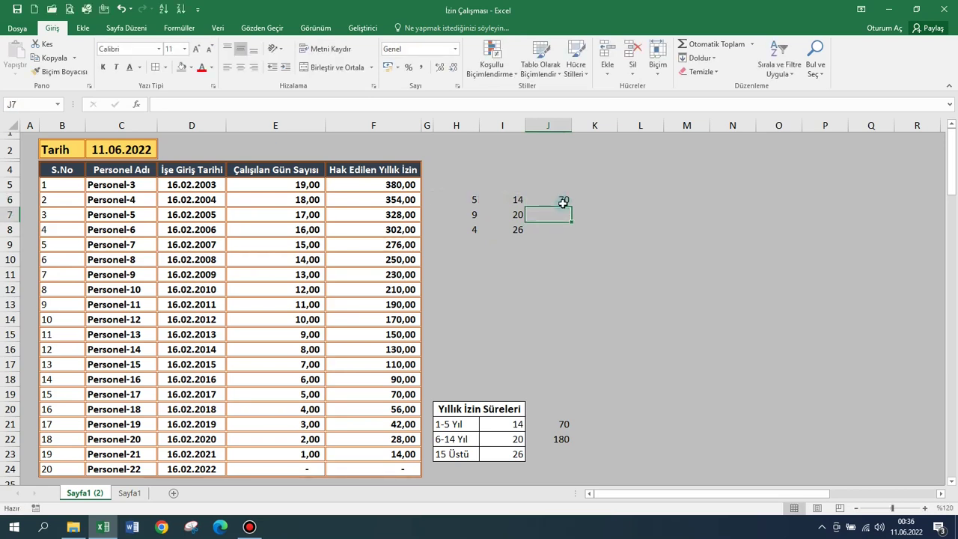
- Copy the product down to J8 and AutoSum J6:J8 in J9 for a 354 total
{"action": "left_click", "coordinate": [562, 201]}
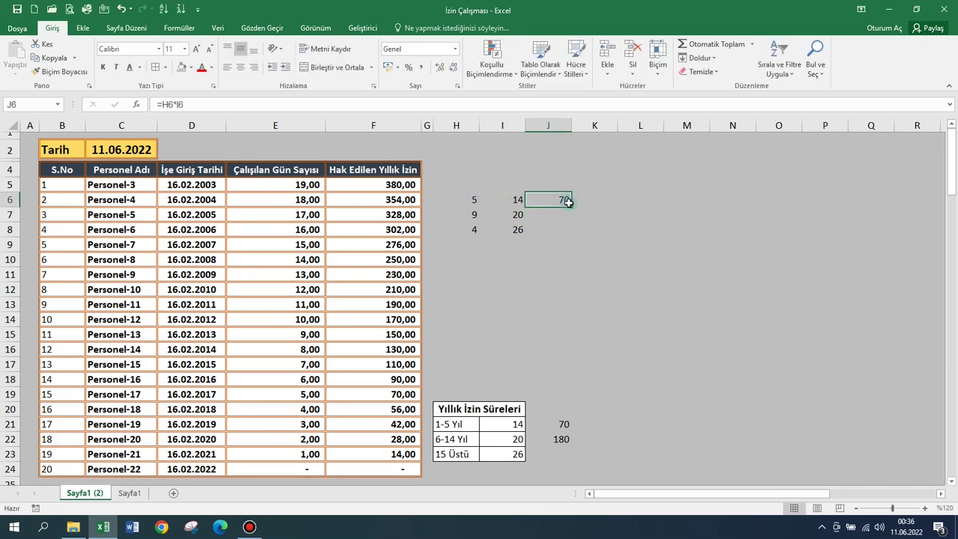
{"action": "left_click_drag", "start_coordinate": [571, 209], "coordinate": [570, 238]}
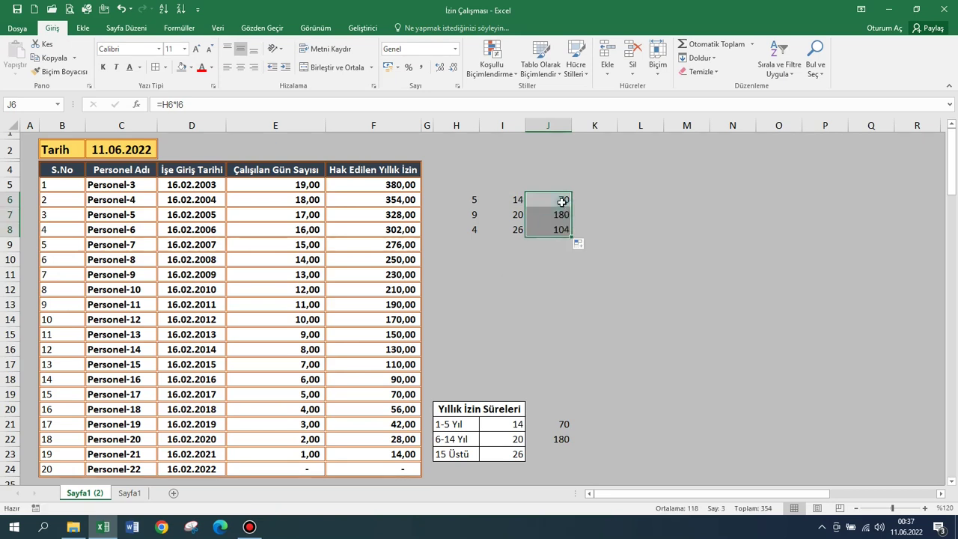
{"action": "left_click", "coordinate": [549, 241]}
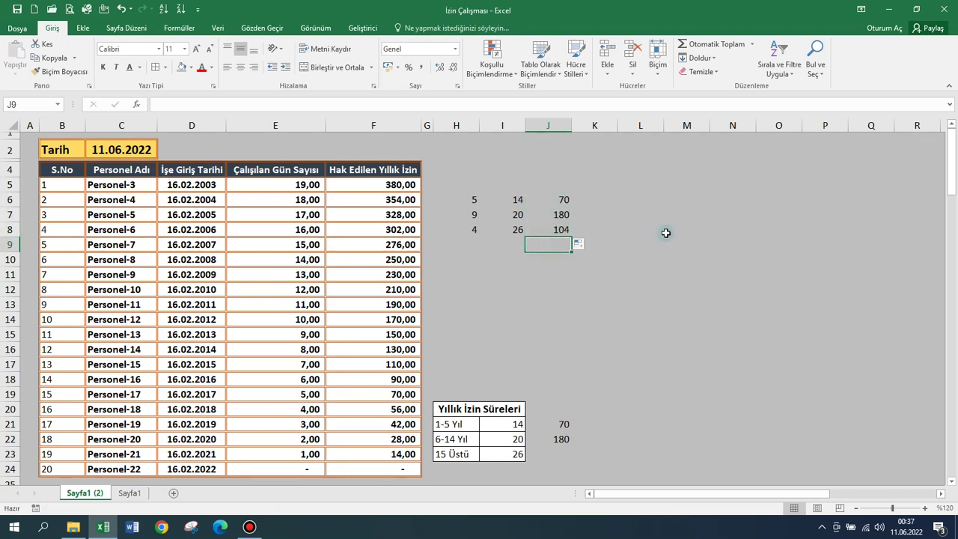
{"action": "key", "text": "alt+equal"}
{"action": "key", "text": "Return"}
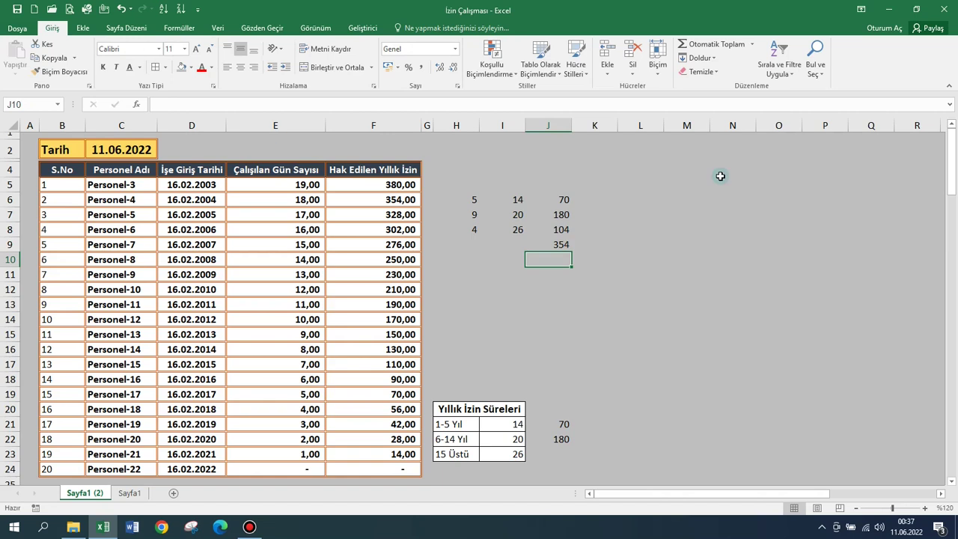
- Compare J9's 354 with F6's 354,00, then clear the H6:J9 sample block
{"action": "left_click", "coordinate": [558, 240]}
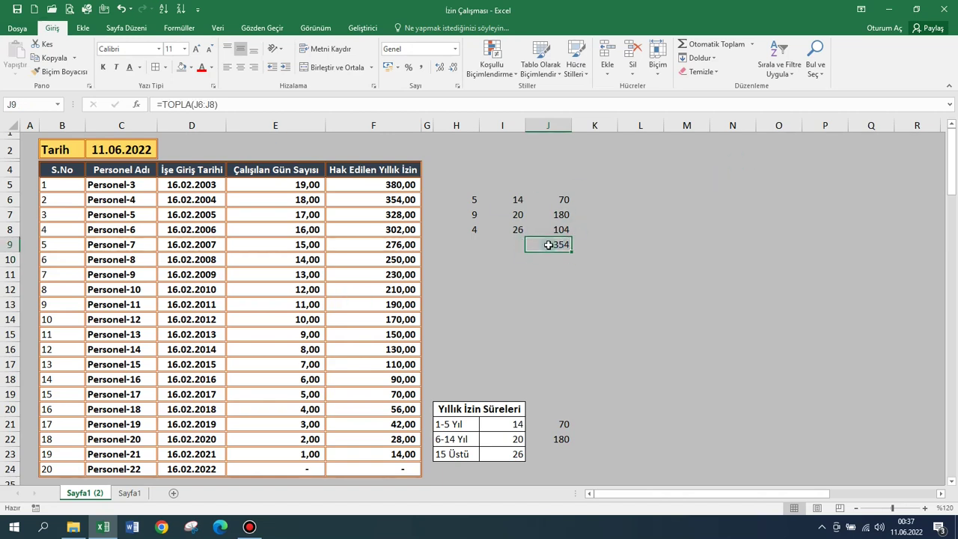
{"action": "left_click_drag", "start_coordinate": [303, 197], "coordinate": [373, 198]}
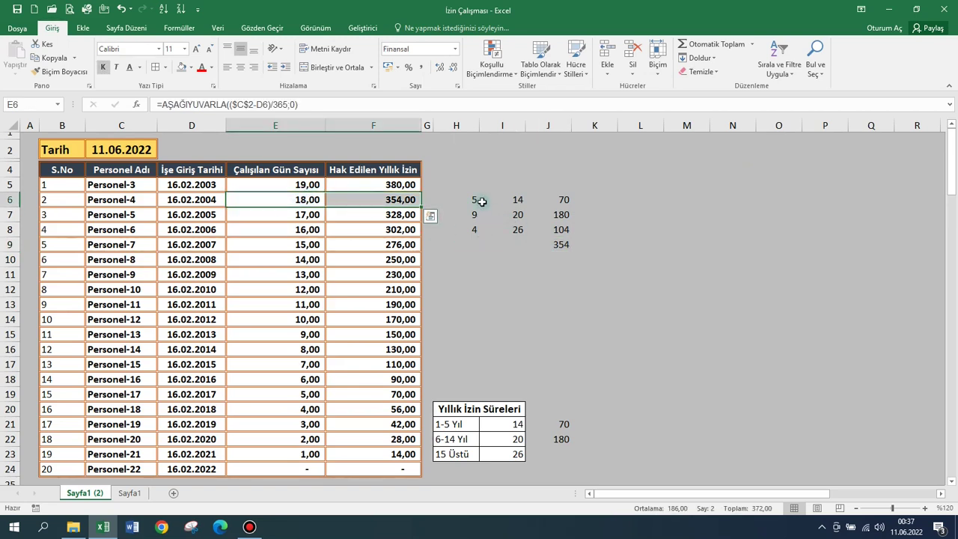
{"action": "left_click_drag", "start_coordinate": [462, 202], "coordinate": [545, 253]}
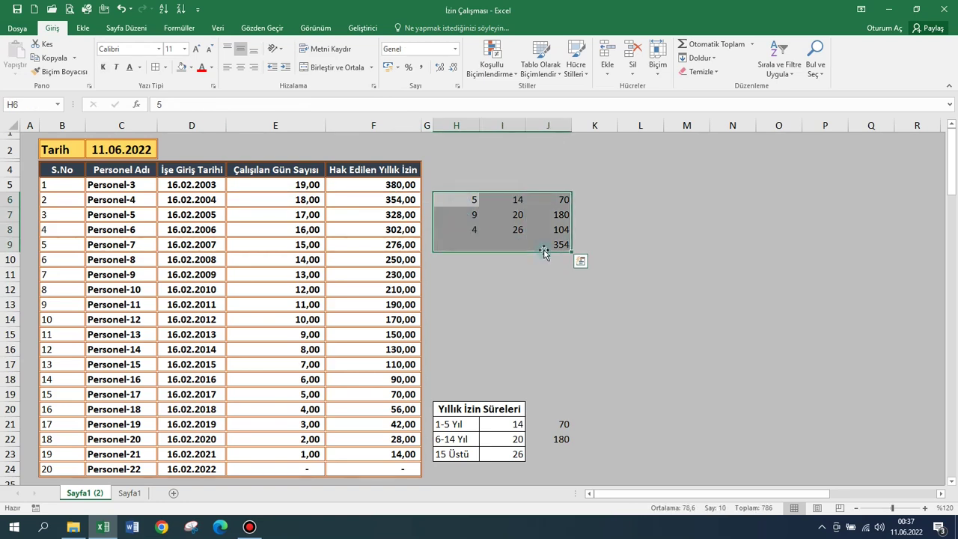
{"action": "key", "text": "Delete"}
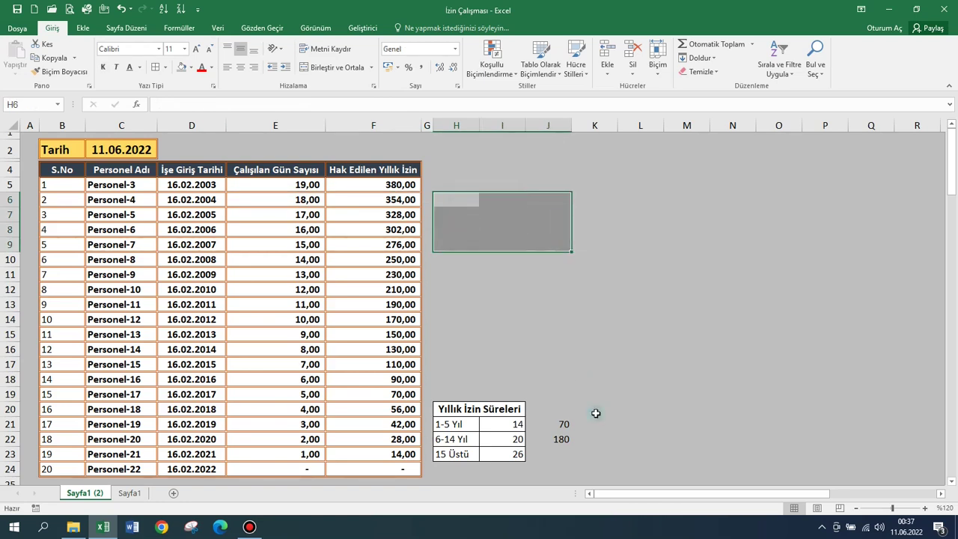
- Reselect the now-empty range H5:J10 to confirm it is cleared
{"action": "left_click", "coordinate": [480, 291]}
{"action": "left_click_drag", "start_coordinate": [469, 187], "coordinate": [554, 257]}
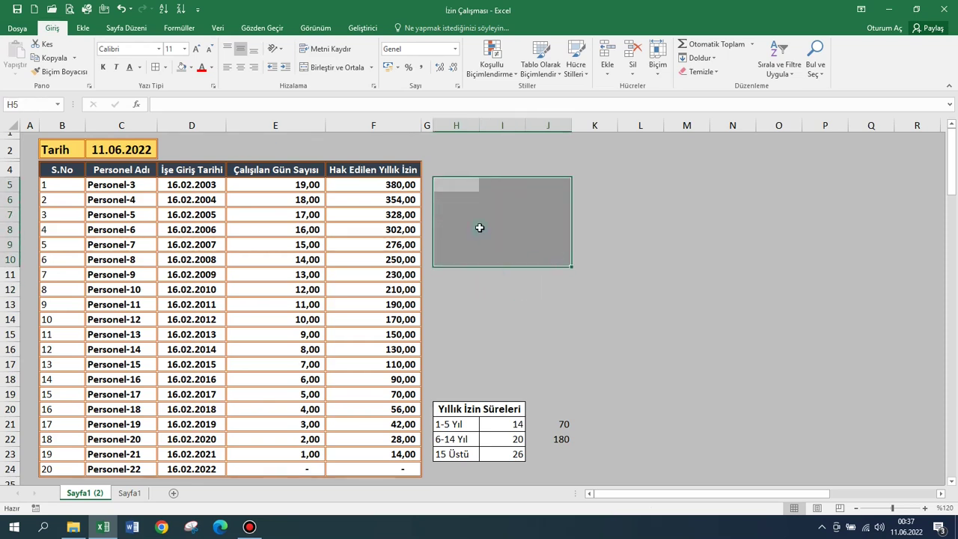
{"action": "left_click", "coordinate": [473, 189]}
{"action": "left_click", "coordinate": [471, 230]}
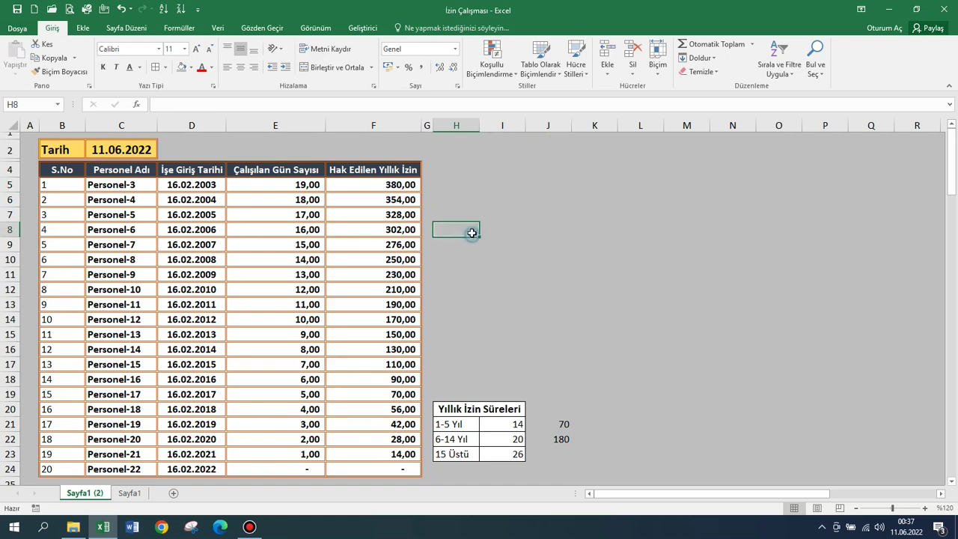
{"action": "left_click", "coordinate": [467, 186]}
{"action": "left_click_drag", "start_coordinate": [466, 197], "coordinate": [534, 264]}
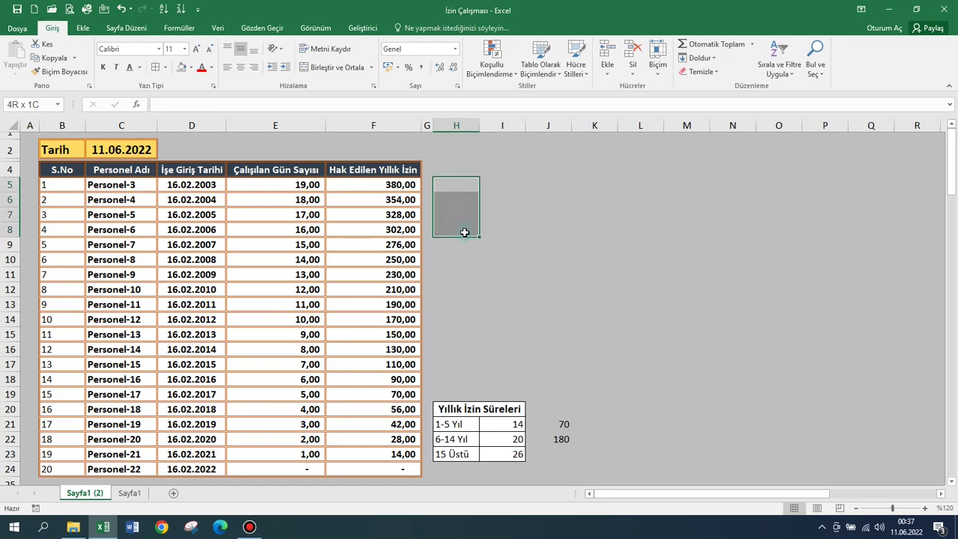